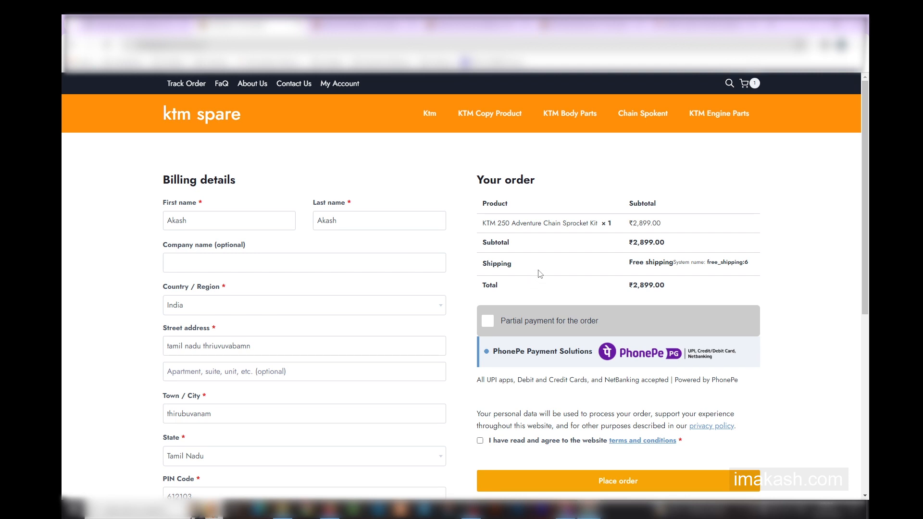
Review the ordered product and total, accept the website terms and conditions, and enable partial payment for the order.
left_click_drag(486, 224, 606, 222)
left_click(607, 222)
left_click_drag(628, 286, 674, 287)
left_click(674, 288)
left_click(479, 440)
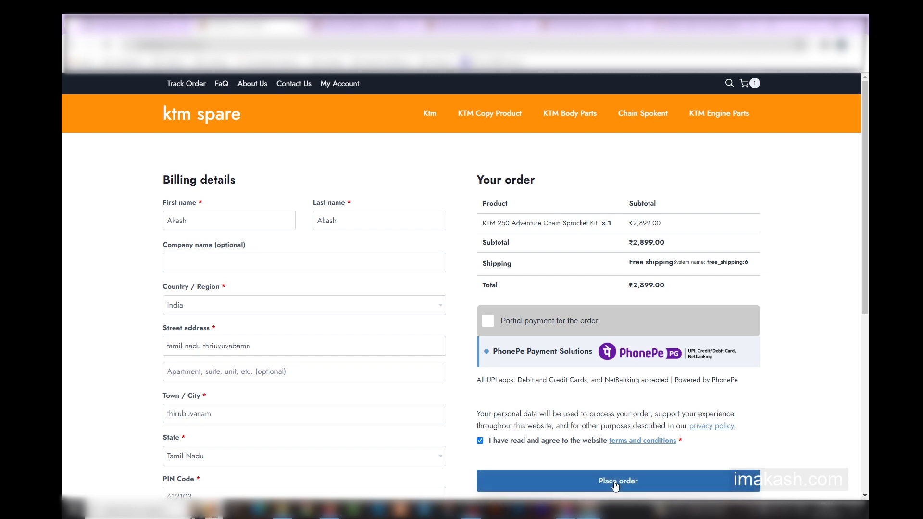
left_click(548, 325)
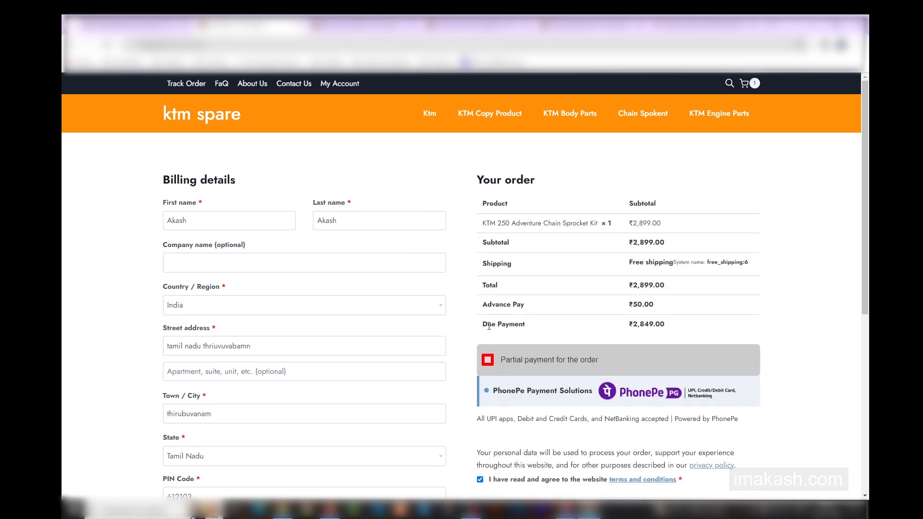
Compare the order's Total, Advance Pay and Due Payment amounts in the checkout summary.
left_click_drag(482, 324, 682, 334)
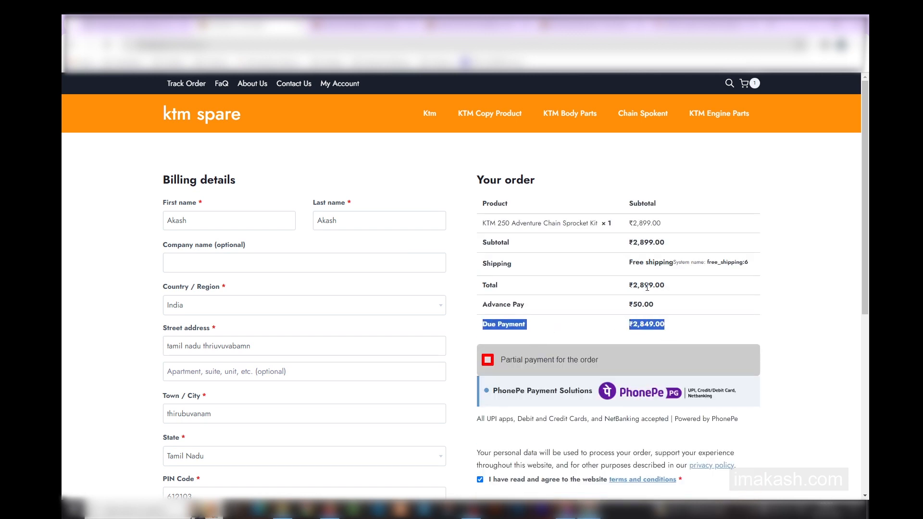
left_click(628, 287)
left_click_drag(628, 287, 678, 287)
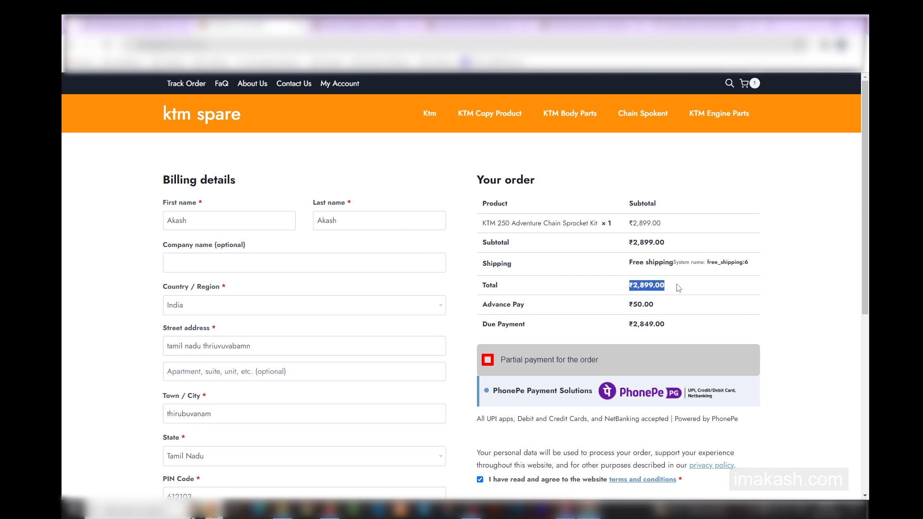
left_click_drag(626, 325, 685, 325)
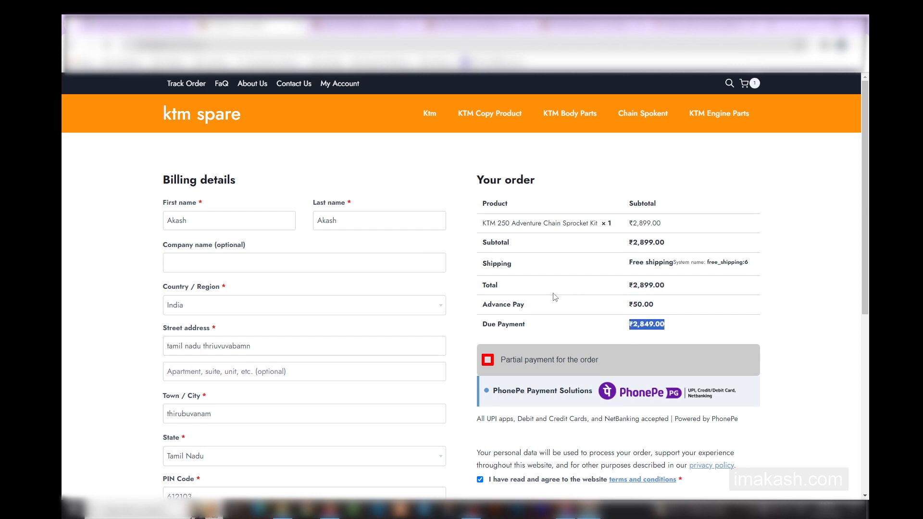
left_click_drag(483, 308, 705, 306)
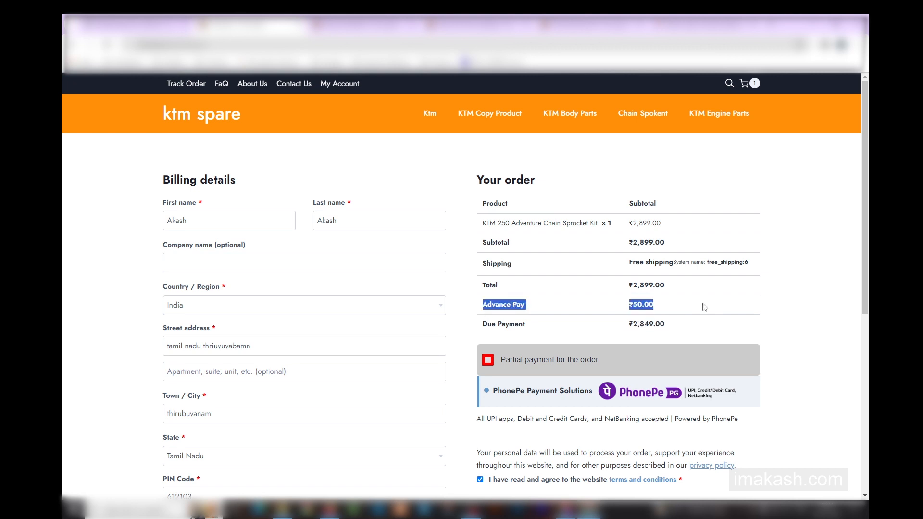
left_click(707, 307)
Place the order with partial payment selected to bring up the PhonePe payment window.
scroll(725, 335, "down", 1)
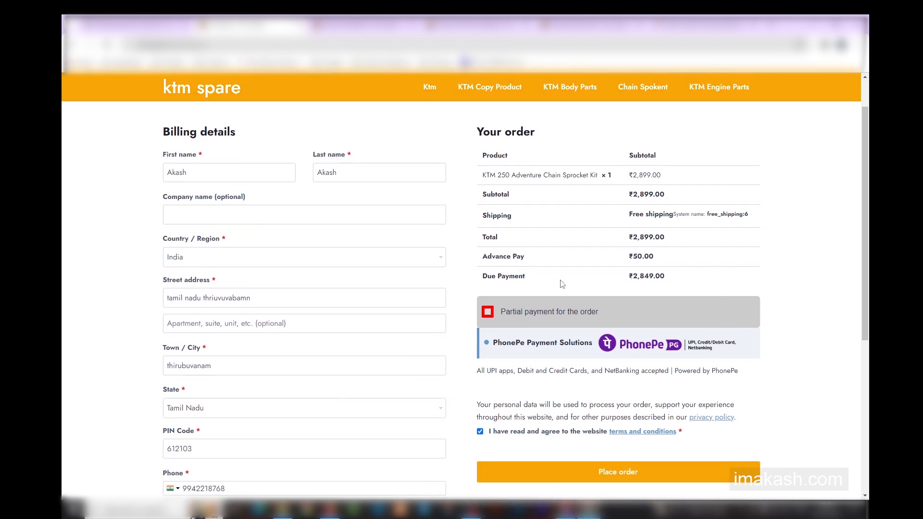
left_click(666, 480)
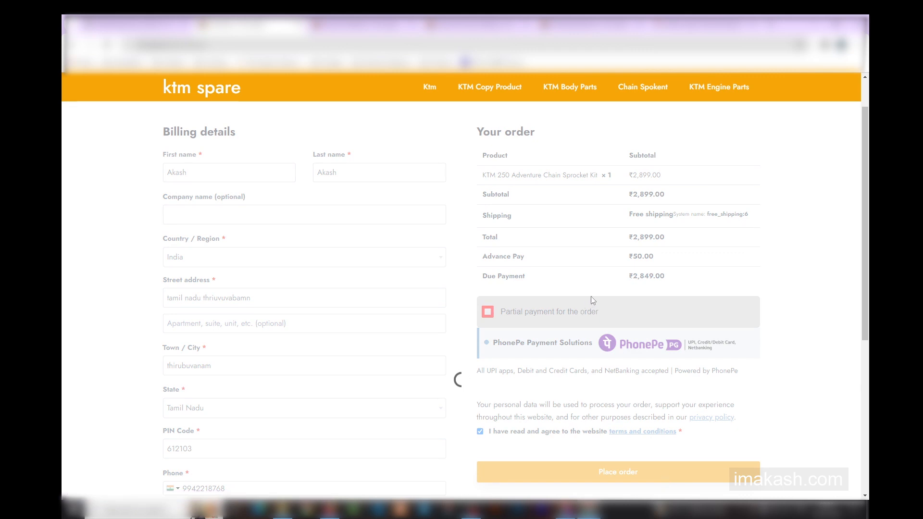
scroll(590, 300, "up", 1)
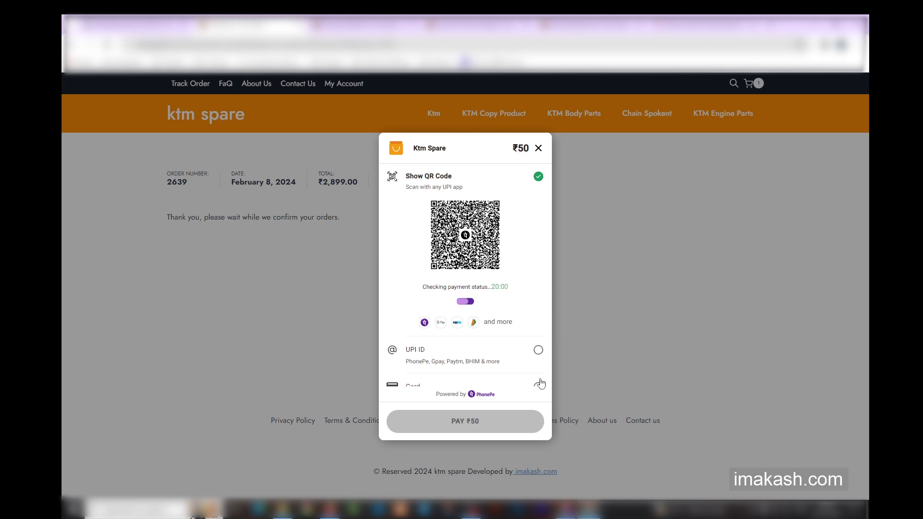
Look over the available PhonePe payment options and cancel the transaction.
scroll(520, 344, "down", 1)
scroll(517, 342, "up", 1)
left_click(538, 148)
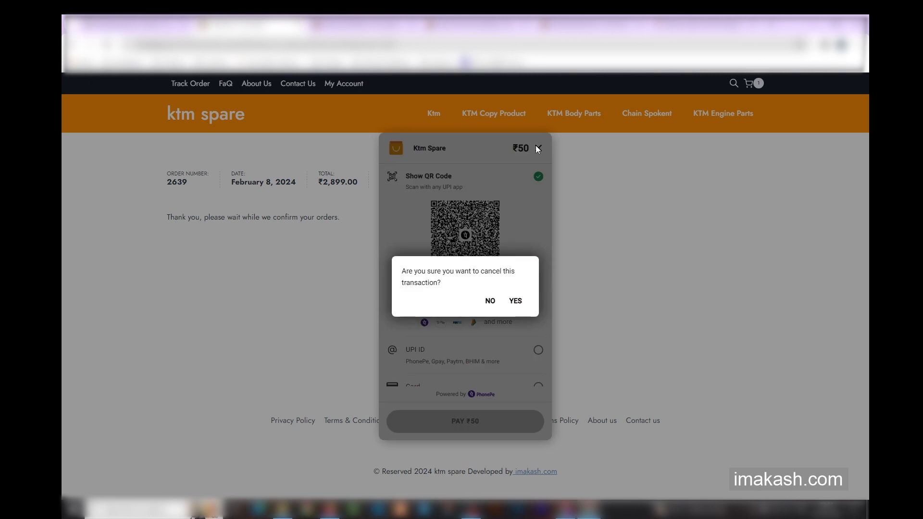
left_click(515, 302)
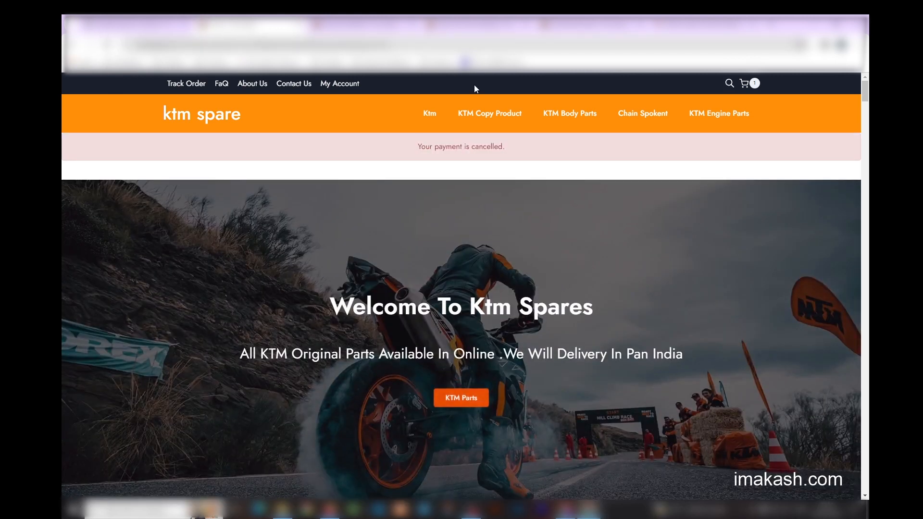
Go to the store's WordPress admin, view the partial payment settings, and open WooCommerce's Pending Payments list.
left_click(368, 24)
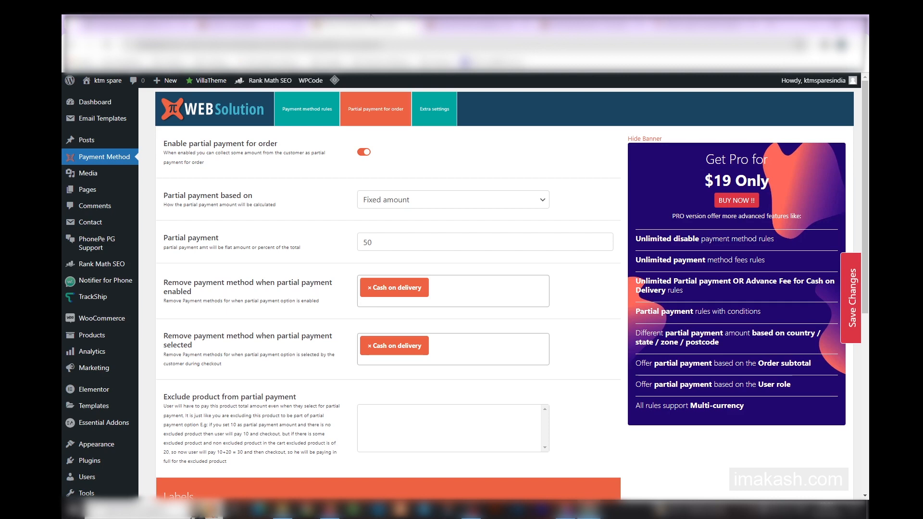
scroll(276, 247, "up", 1)
left_click(474, 24)
left_click(569, 19)
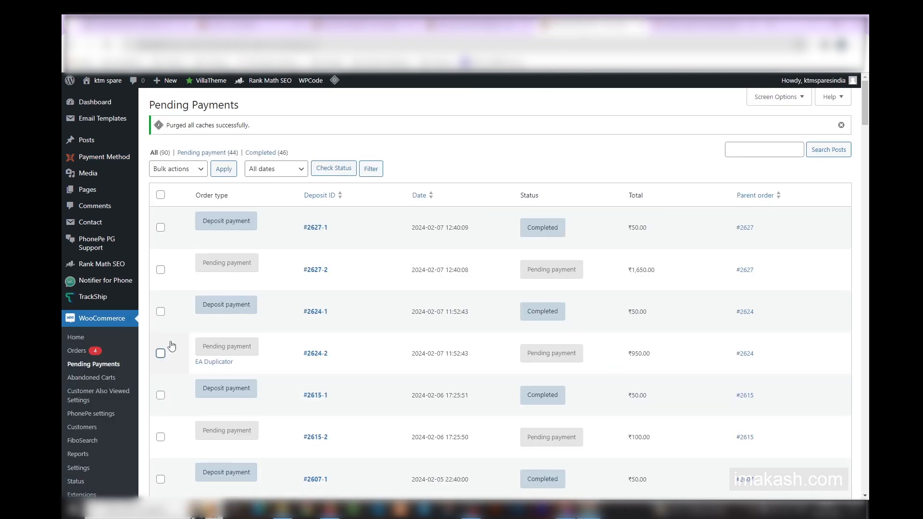
scroll(166, 341, "down", 2)
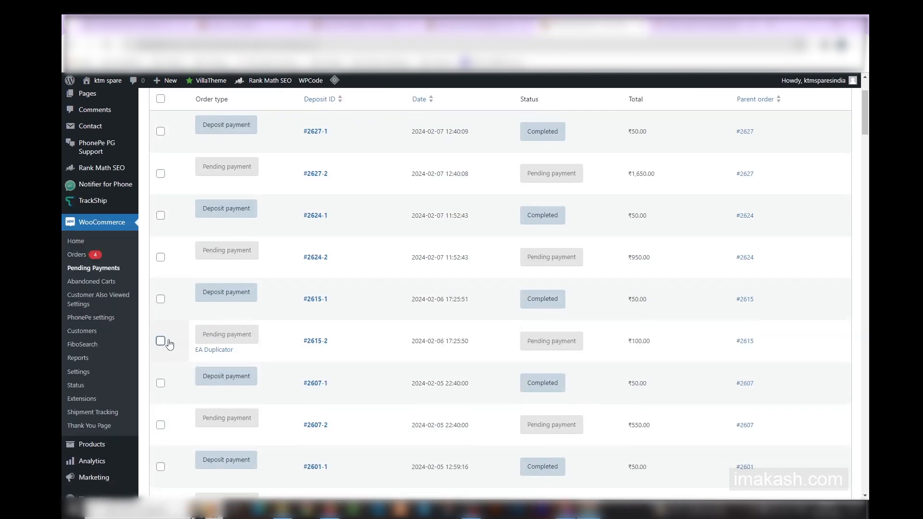
left_click(94, 267)
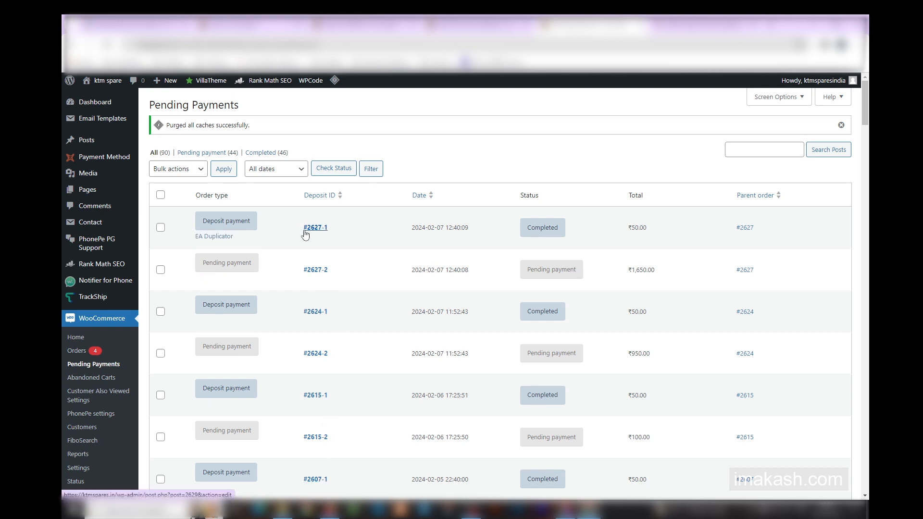
Examine the newest order's deposit and pending payment entries, including the remaining amount.
left_click_drag(329, 270, 324, 269)
left_click(379, 258)
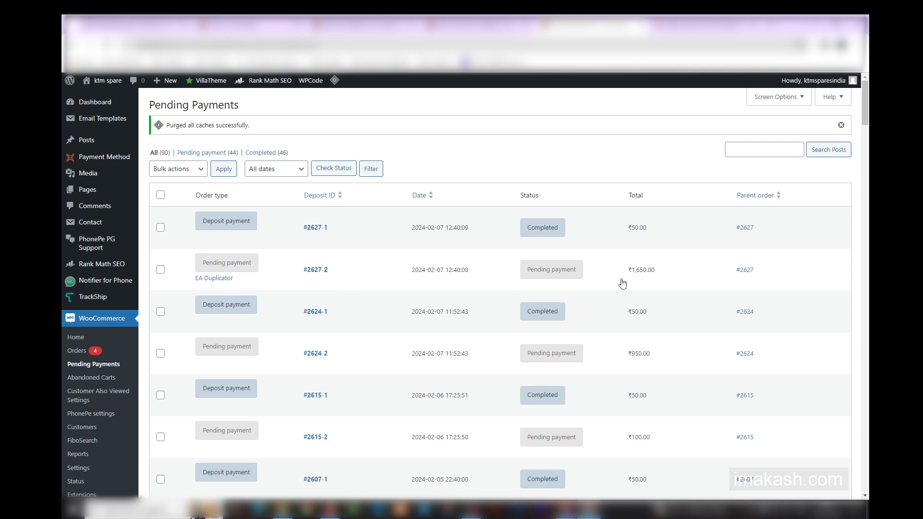
left_click_drag(664, 278, 597, 271)
left_click(633, 275)
Switch to the order email in Gmail and examine its payment method, paid amount, balance amount and pending payments summary.
left_click(691, 15)
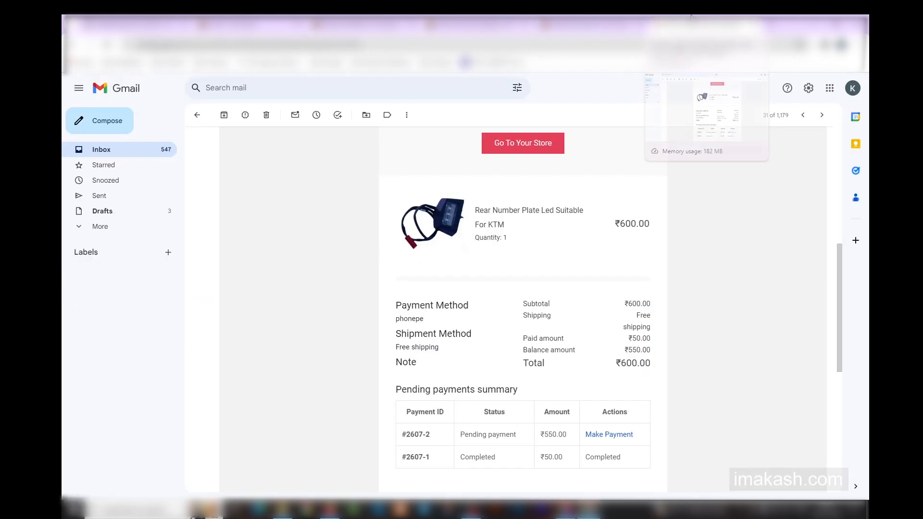
scroll(591, 305, "down", 3)
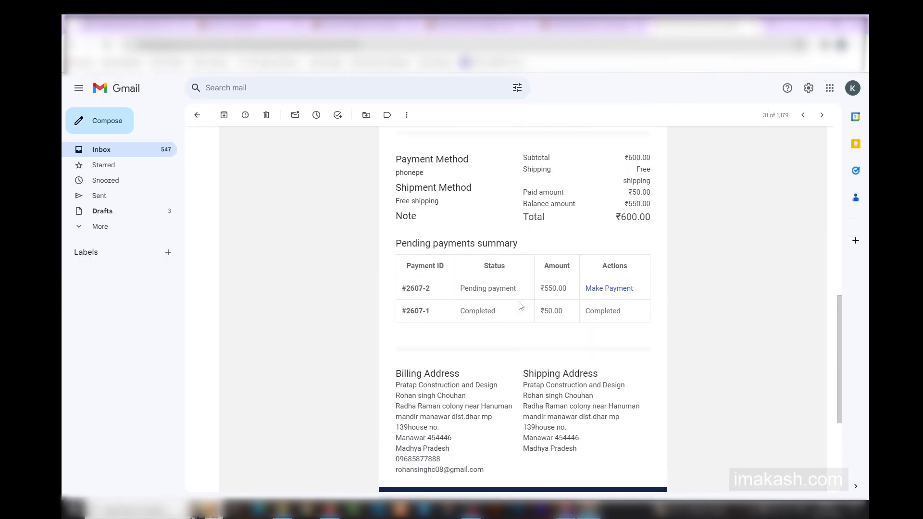
scroll(519, 303, "up", 2)
left_click_drag(402, 286, 456, 299)
left_click(577, 305)
left_click_drag(522, 291, 647, 291)
left_click(585, 312)
left_click_drag(522, 304, 642, 302)
left_click(642, 302)
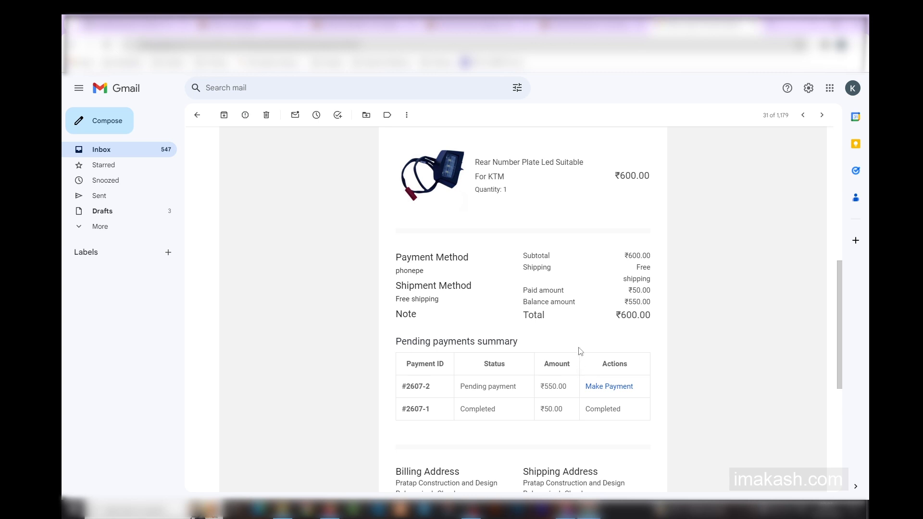
Switch to the Instagram profile, view its website and enquiry form links, and bring up the YouTube channel.
left_click(567, 509)
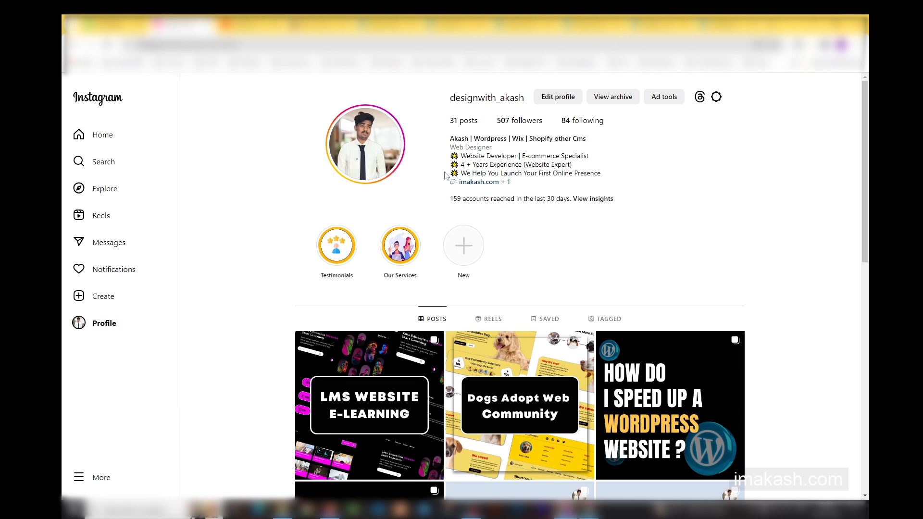
left_click(507, 182)
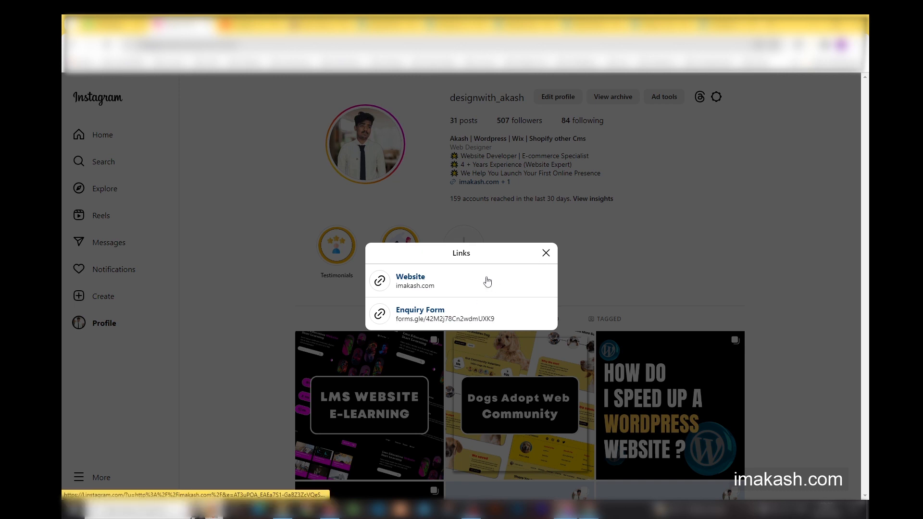
left_click(546, 253)
left_click(270, 17)
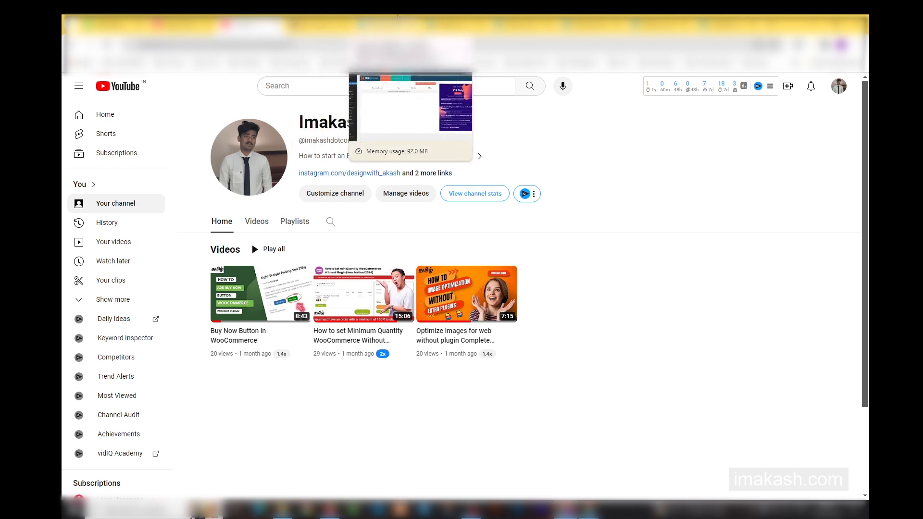
Return to the WordPress.org page of the PI Websolution partial payment plugin and review its full title.
left_click(399, 15)
left_click(72, 23)
left_click(255, 22)
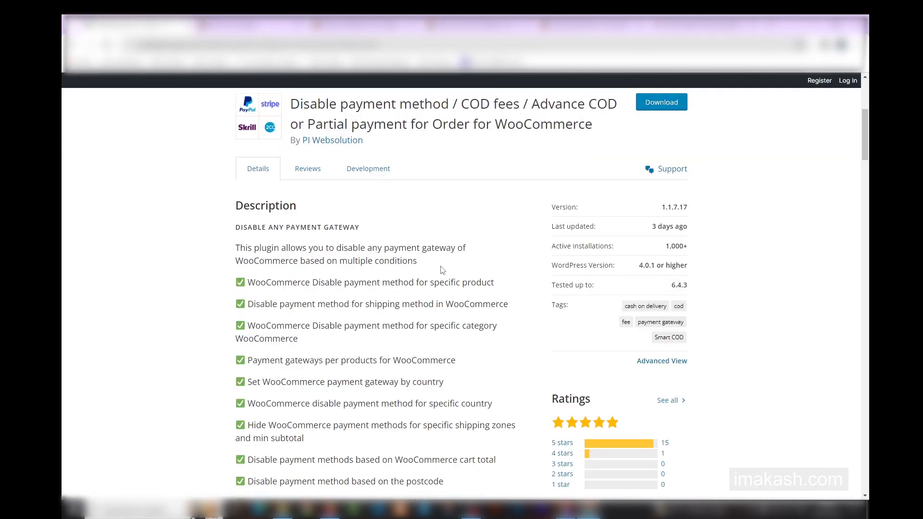
scroll(428, 270, "up", 4)
left_click_drag(292, 296, 564, 341)
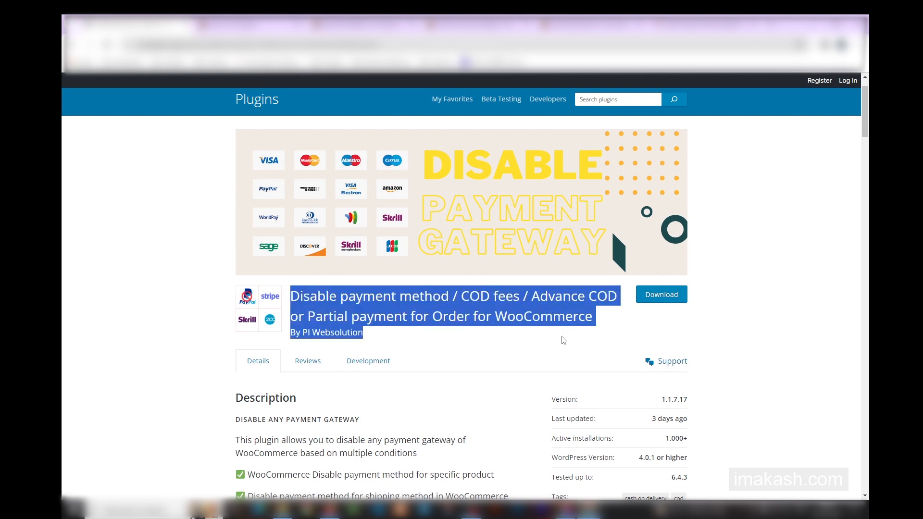
left_click(564, 341)
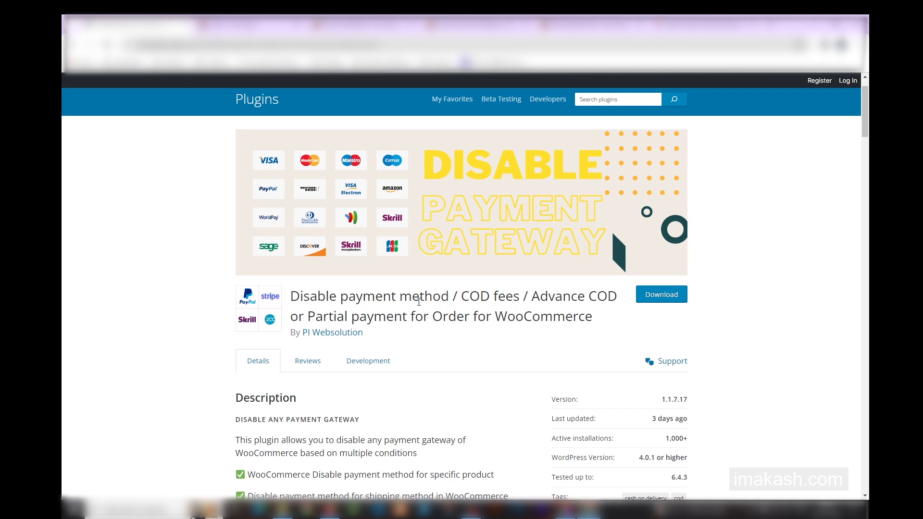
left_click_drag(299, 290, 583, 330)
left_click(587, 325)
Switch to the demo site's WordPress admin and open the Add New Plugin page in a separate browser tab.
left_click(565, 510)
left_click(320, 17)
left_click(433, 17)
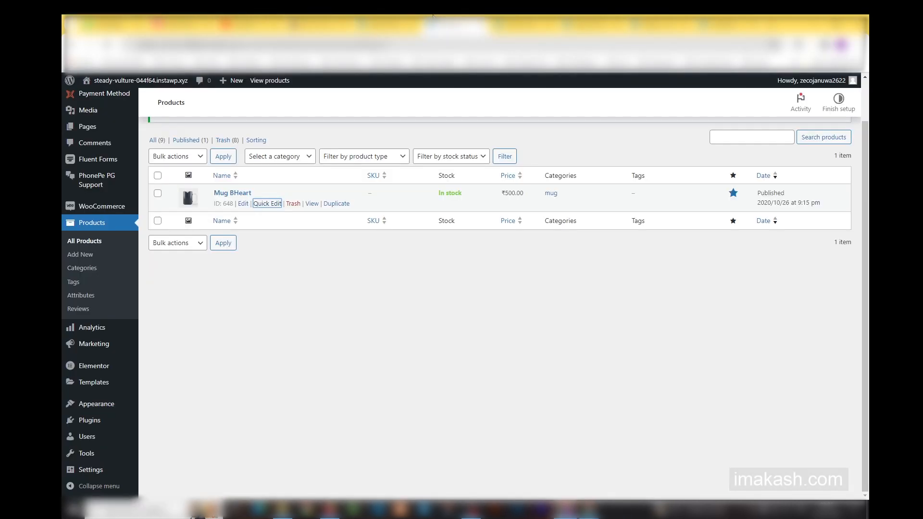
mouse_move(81, 419)
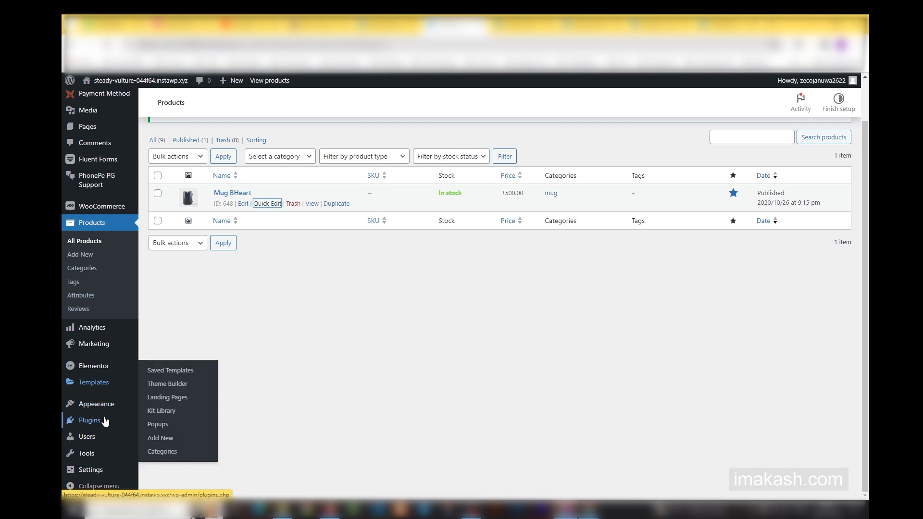
right_click(190, 437)
left_click(298, 282)
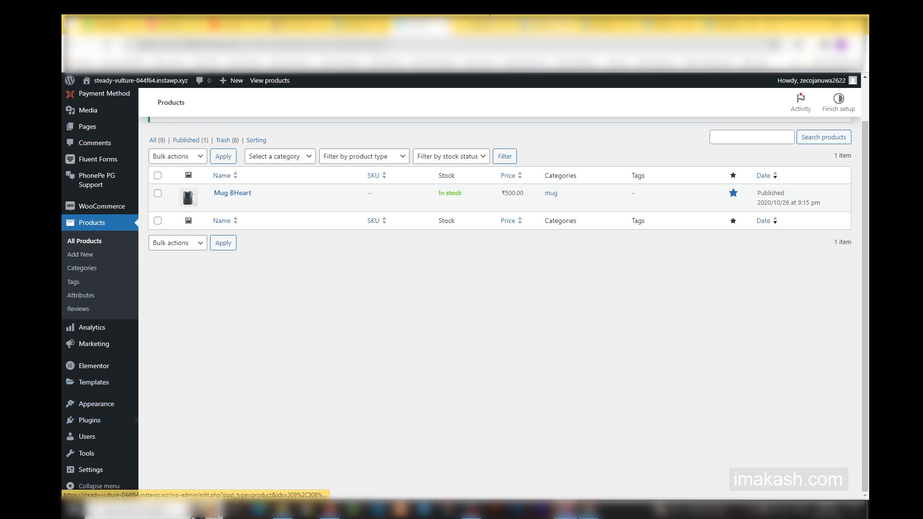
Copy the name "Disable payment method / COD fees for Order for WooCommerce" from the demo site's installed plugins list.
left_click(485, 16)
left_click_drag(485, 16, 371, 17)
left_click(390, 17)
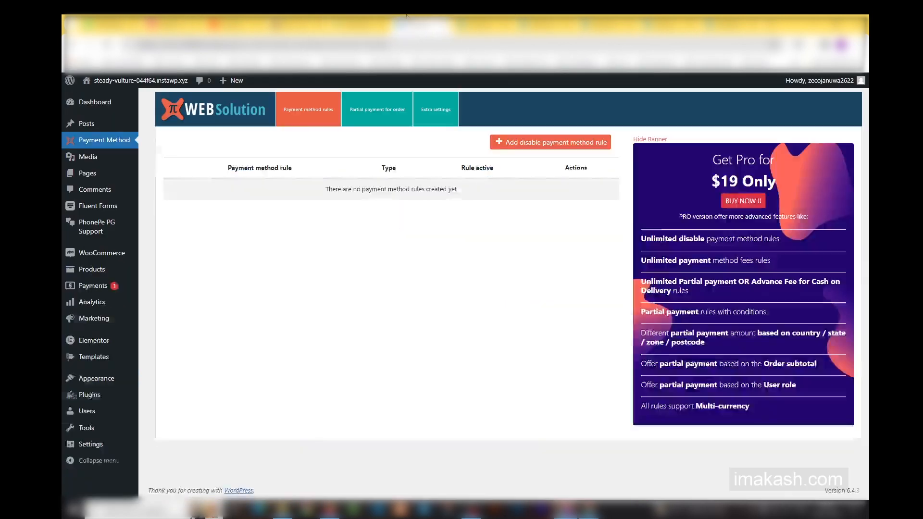
left_click(365, 16)
left_click(659, 16)
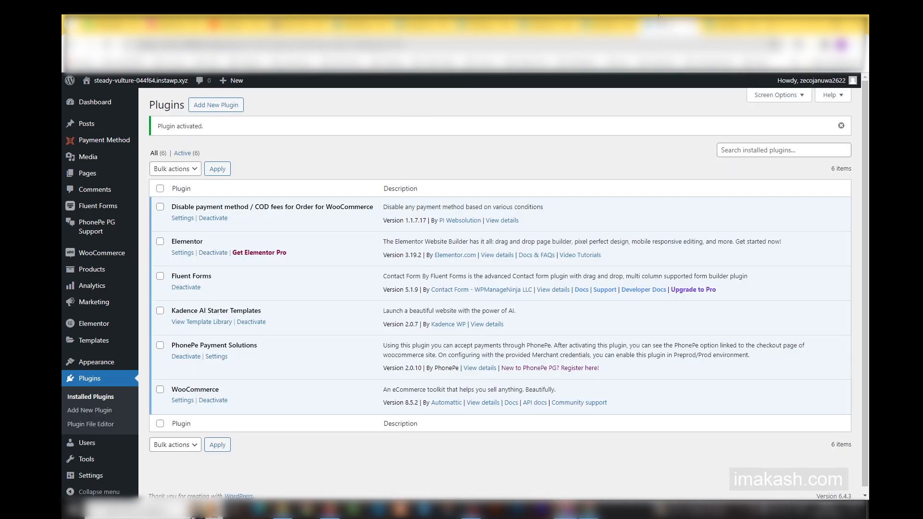
triple_click(272, 206)
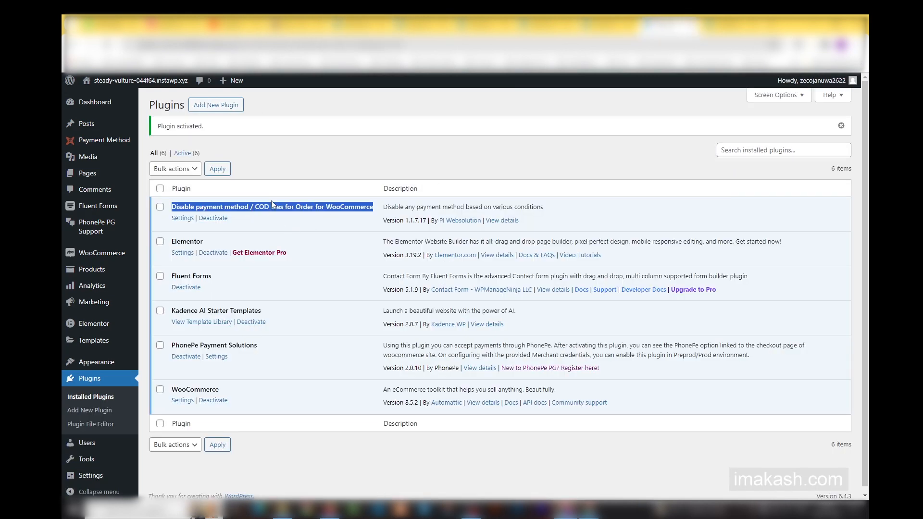
key("ctrl+c")
Search Add Plugins for "Disable payment method / COD fees for Order for WooCommerce" and locate the PI Websolution plugin.
left_click(359, 19)
left_click(778, 132)
key("ctrl+v")
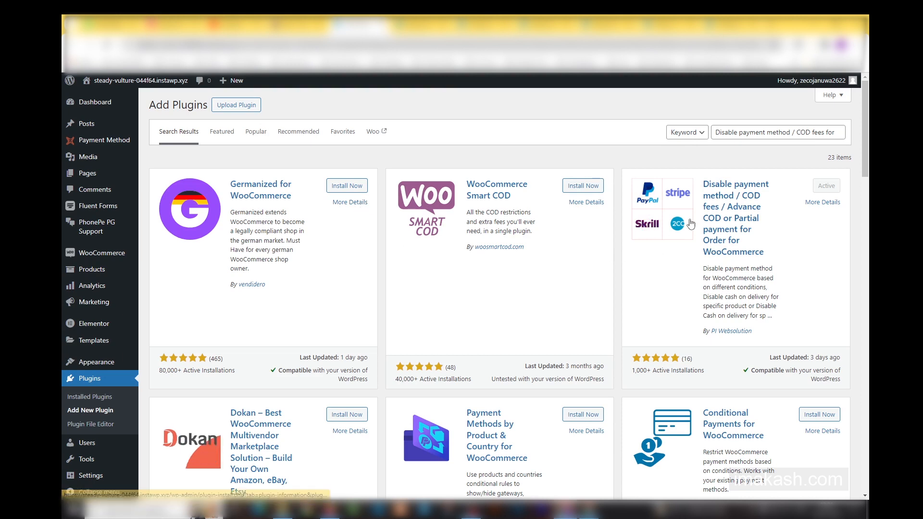
left_click_drag(788, 269, 697, 176)
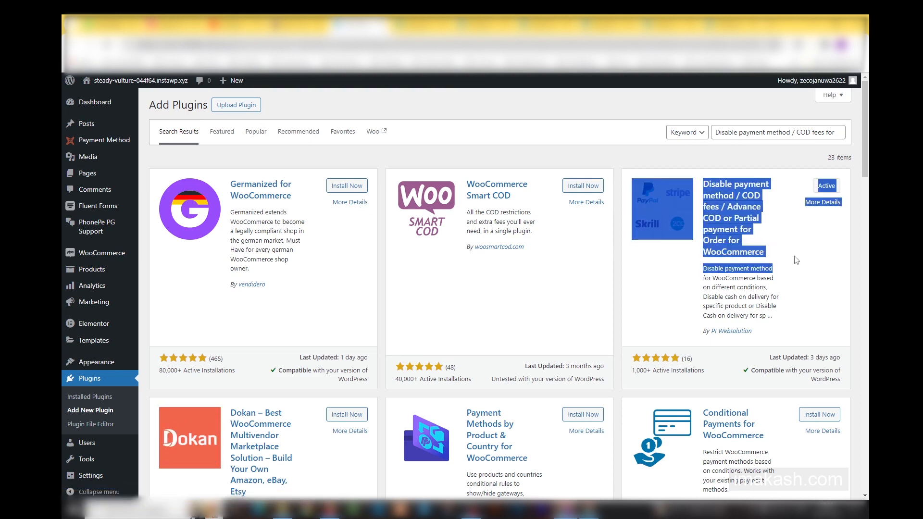
left_click(822, 193)
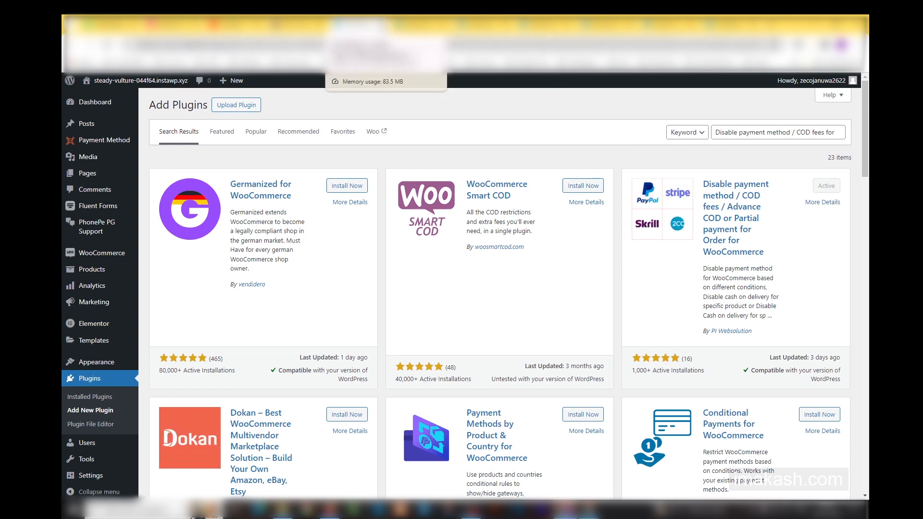
Open the PI Websolution payment method settings and show the partial payment for order options.
left_click(383, 25)
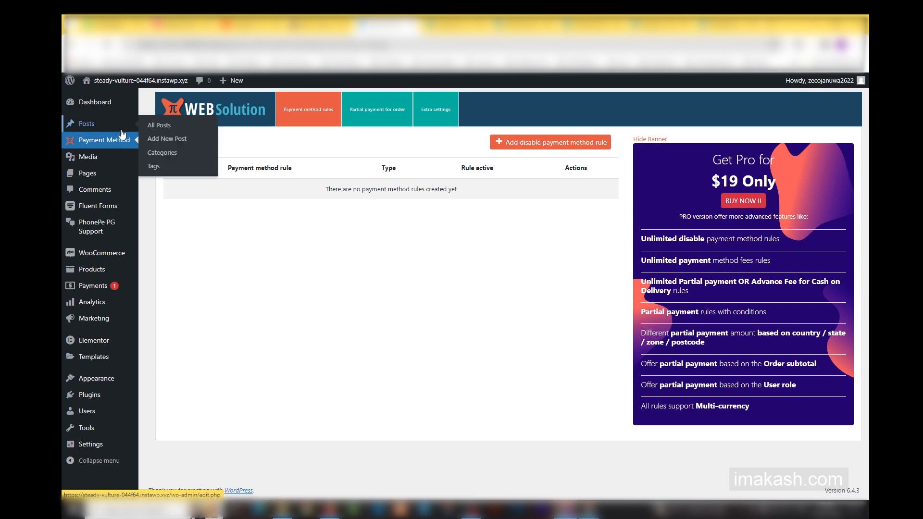
left_click(119, 146)
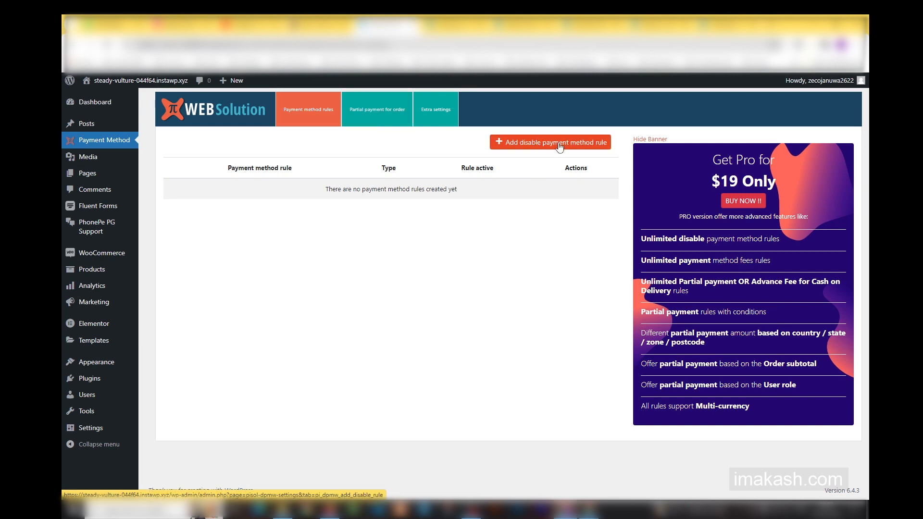
left_click(390, 113)
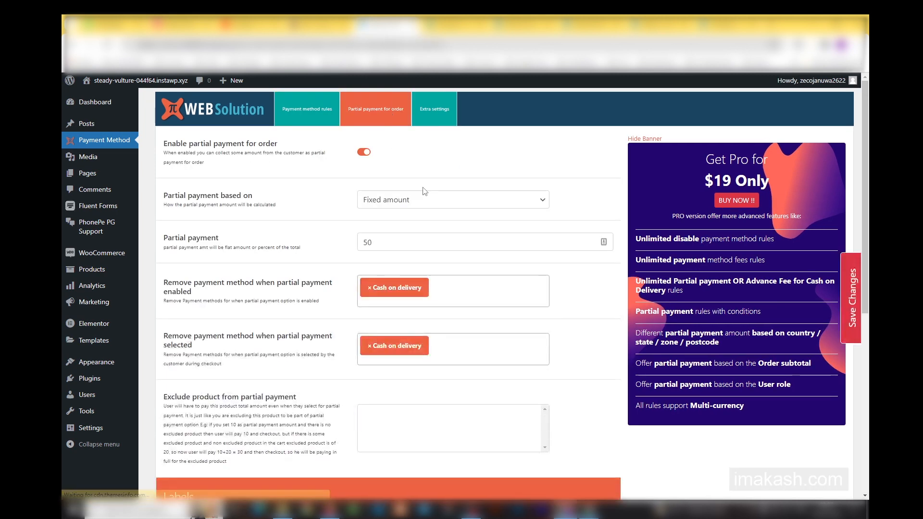
scroll(428, 202, "down", 1)
scroll(293, 186, "up", 1)
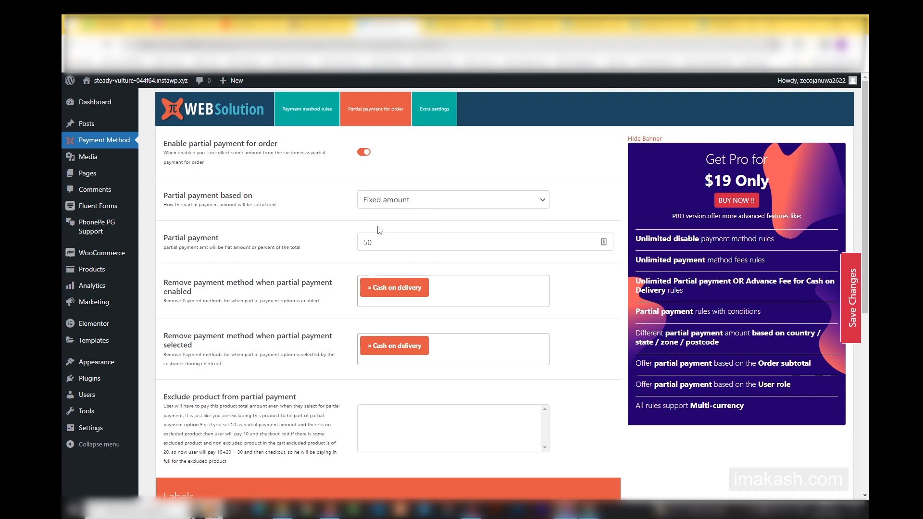
Base the partial payment on Percentage of Total.
left_click(407, 200)
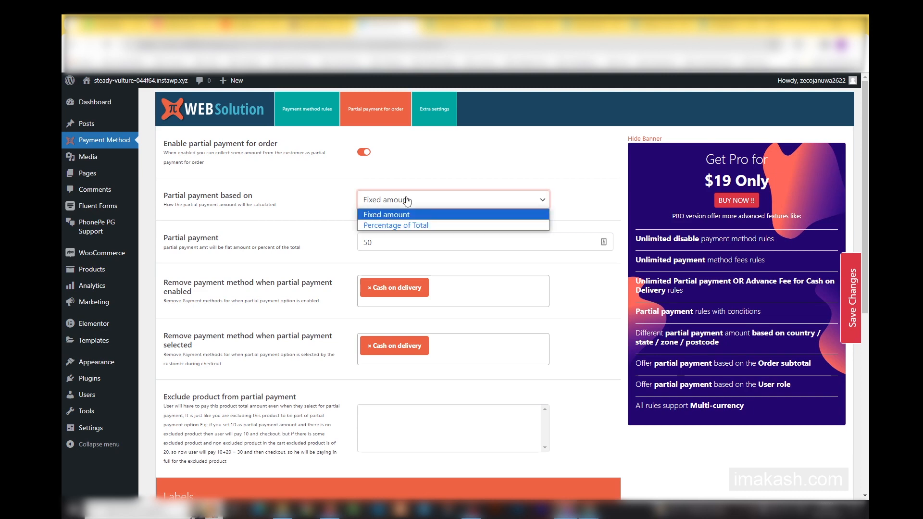
left_click(405, 225)
left_click(411, 204)
left_click(396, 247)
scroll(455, 236, "down", 3)
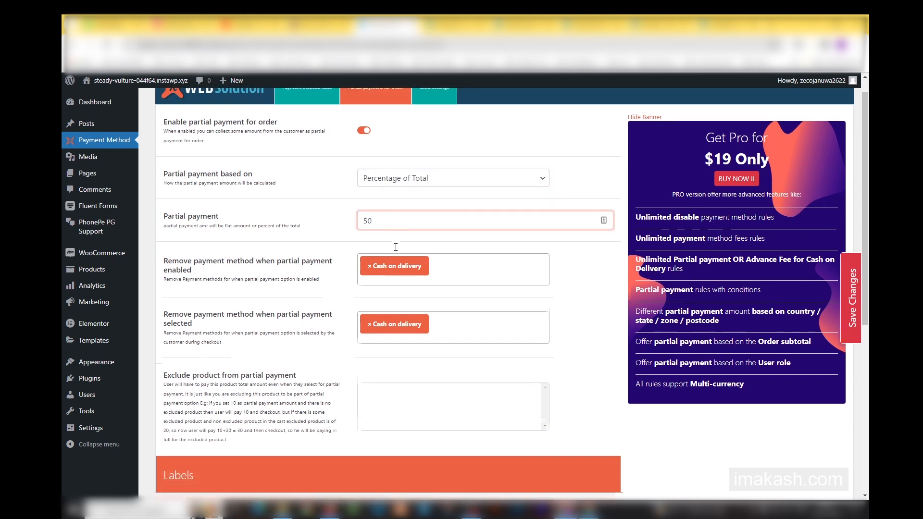
Read the two settings that remove payment methods when partial payment is enabled or selected by the customer.
left_click(468, 196)
left_click(266, 192)
left_click(456, 252)
left_click(562, 256)
left_click_drag(167, 184, 206, 198)
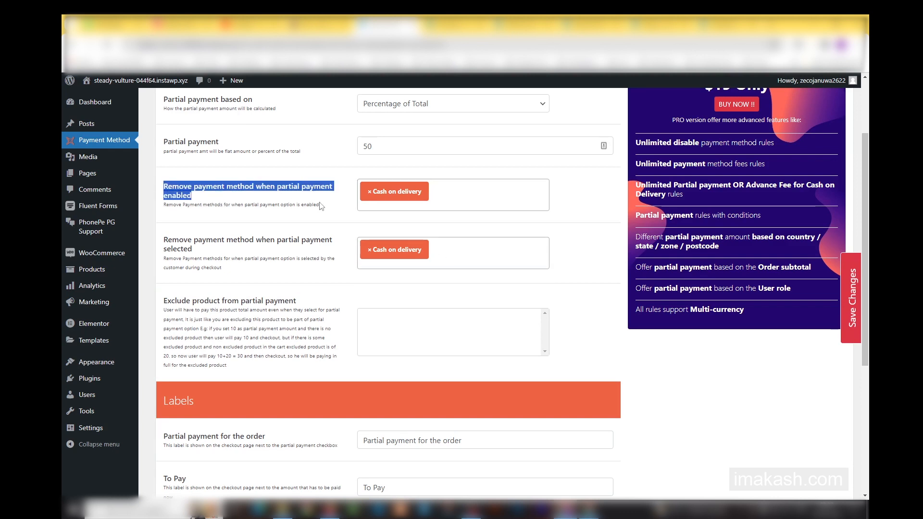
left_click(193, 204)
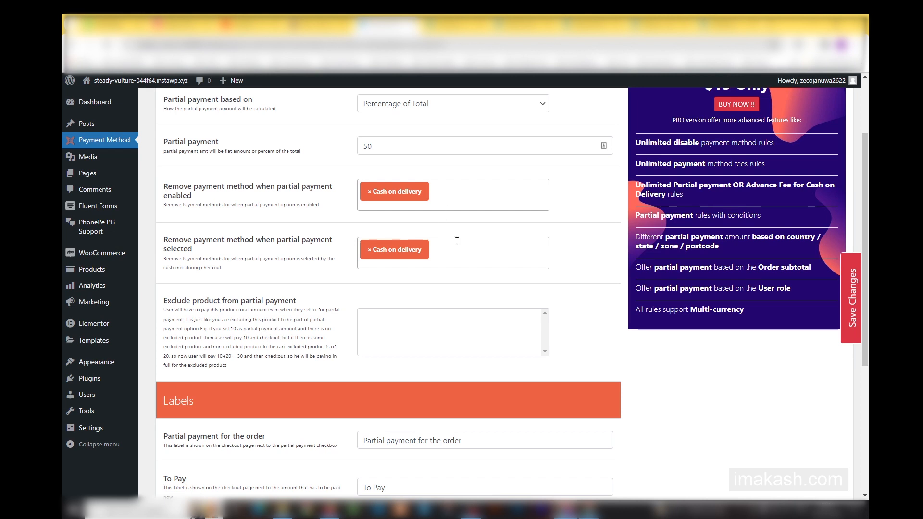
left_click_drag(164, 205, 329, 208)
left_click_drag(164, 259, 238, 277)
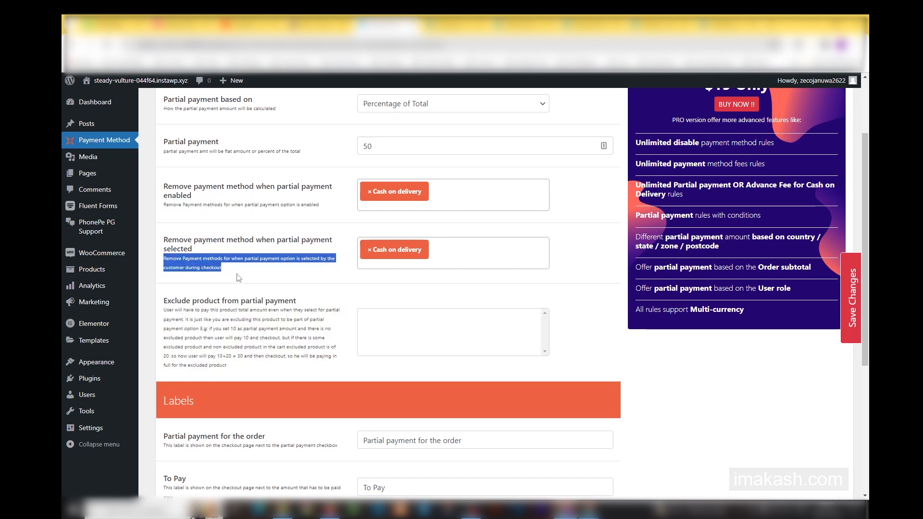
left_click(254, 279)
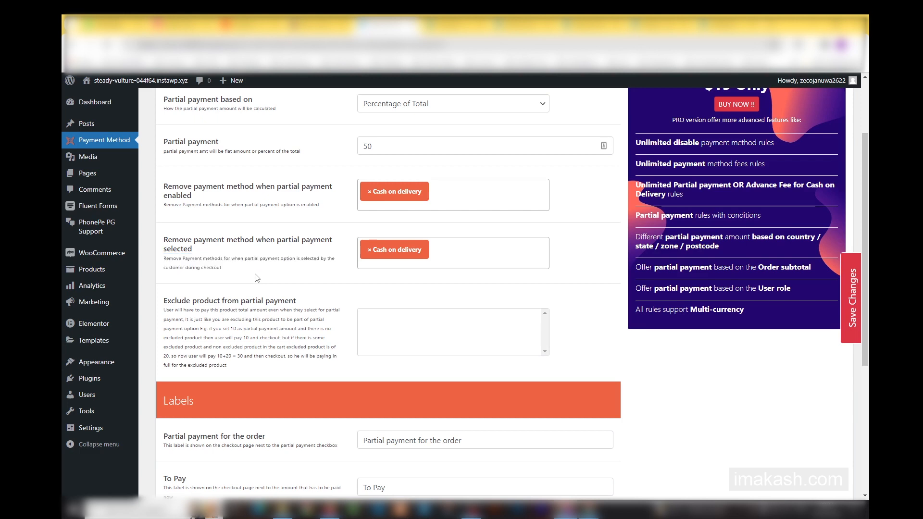
left_click_drag(240, 205, 331, 213)
left_click(328, 213)
Review the Labels section's texts for partial payment, To Pay, Due Payment, Paid amount and Balance amount.
scroll(493, 322, "down", 5)
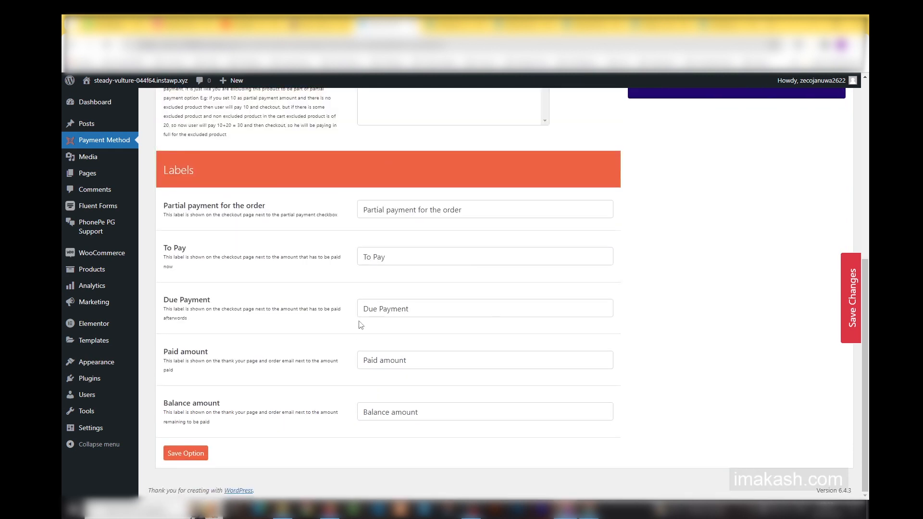
left_click(367, 309)
left_click_drag(361, 308, 438, 314)
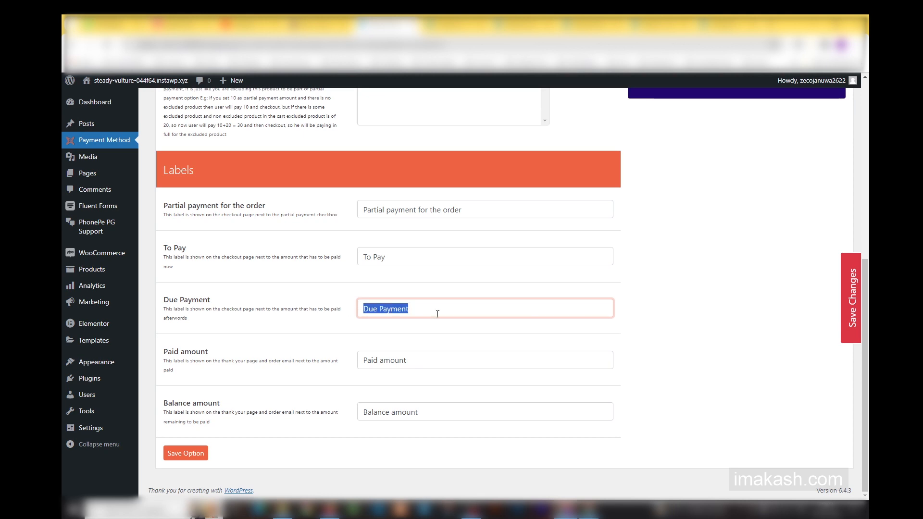
left_click(391, 309)
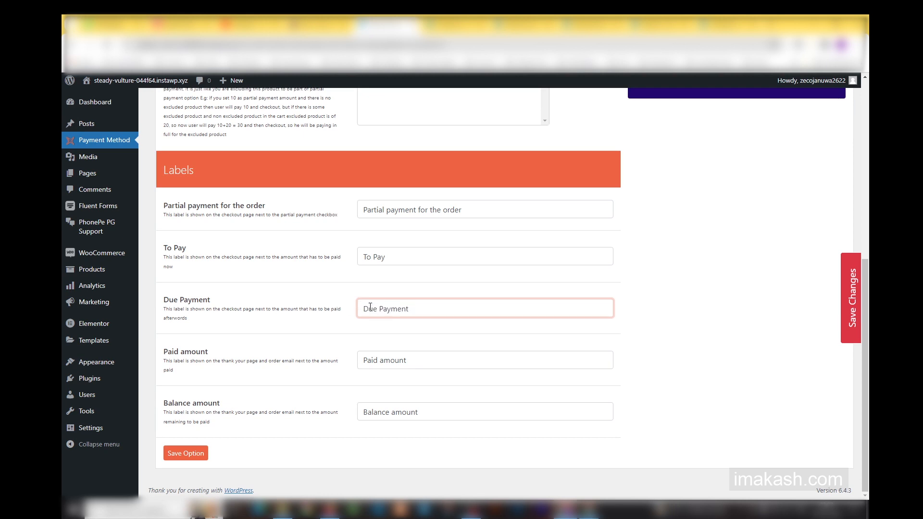
left_click_drag(451, 308, 340, 306)
left_click(370, 364)
left_click_drag(362, 361, 478, 361)
left_click(478, 361)
left_click_drag(435, 412, 359, 412)
left_click(414, 259)
left_click_drag(414, 259, 343, 245)
left_click(479, 208)
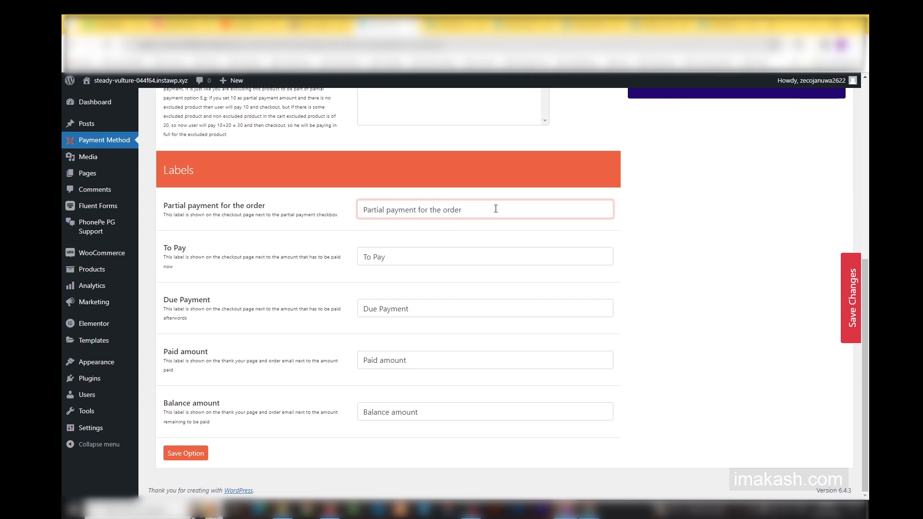
left_click_drag(498, 212, 338, 200)
left_click(338, 200)
double_click(419, 212)
left_click(428, 231)
scroll(428, 231, "up", 3)
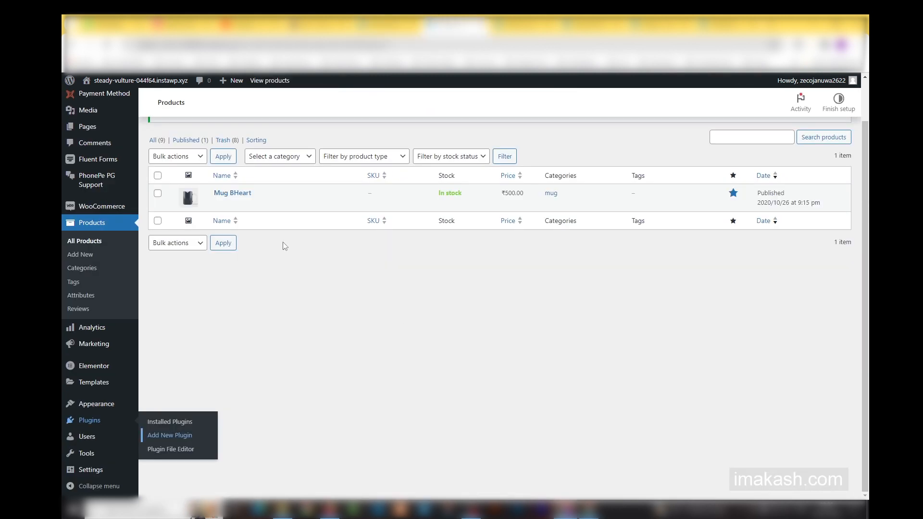
Look at the Mug BHeart product in Quick Edit from the products list and close it without changes.
left_click(270, 203)
left_click(216, 327)
left_click(204, 460)
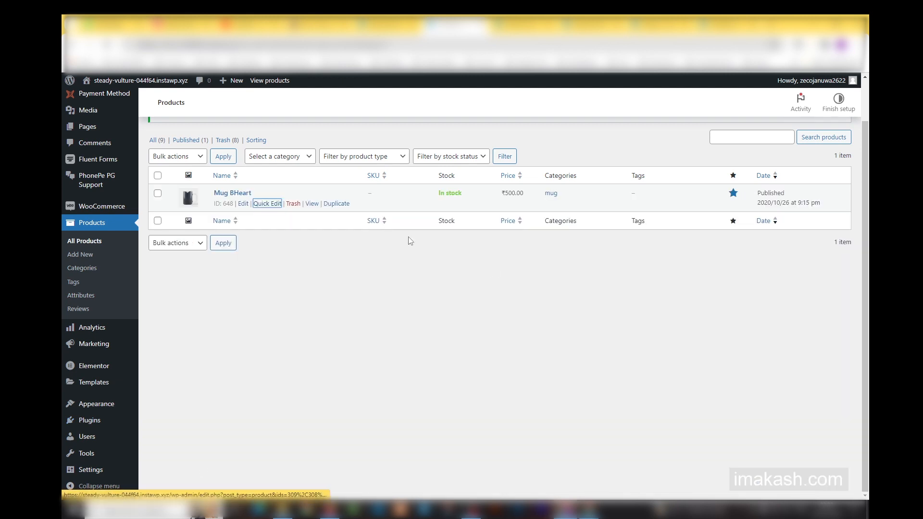
Examine shipping zone A in the WooCommerce settings, including its name, regions and enabled shipping methods.
left_click(518, 16)
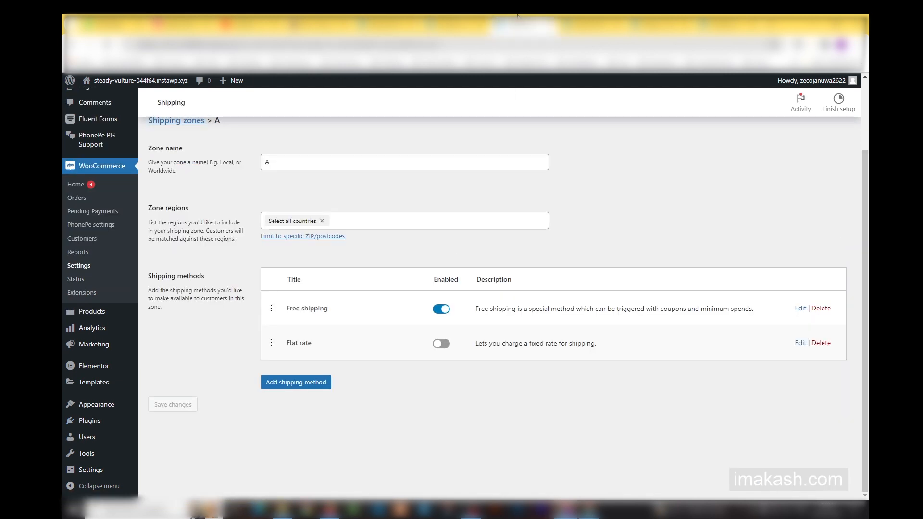
scroll(243, 147, "up", 2)
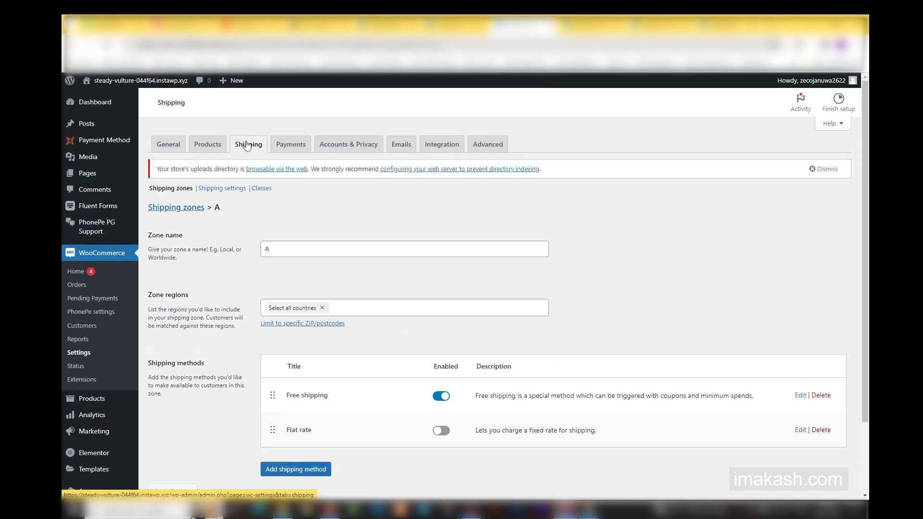
scroll(299, 322, "down", 2)
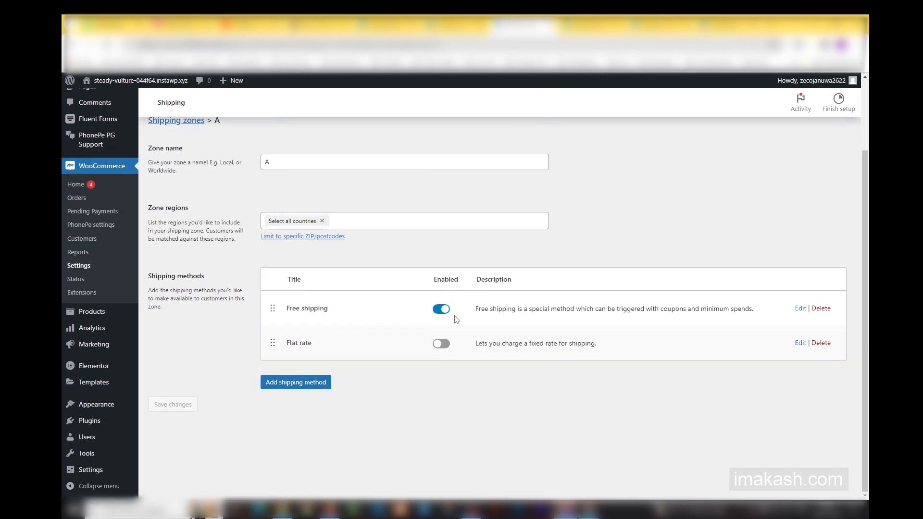
scroll(362, 340, "up", 2)
left_click(350, 246)
left_click(348, 304)
left_click(715, 302)
scroll(714, 302, "down", 2)
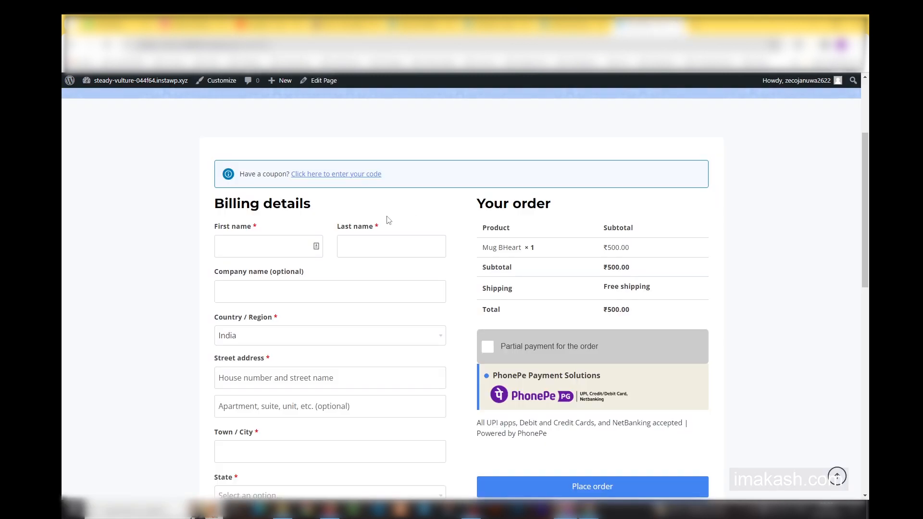
Review the Mug BHeart order summary, partial payment option and payment method on the demo store's checkout page.
scroll(386, 219, "up", 3)
scroll(398, 258, "down", 1)
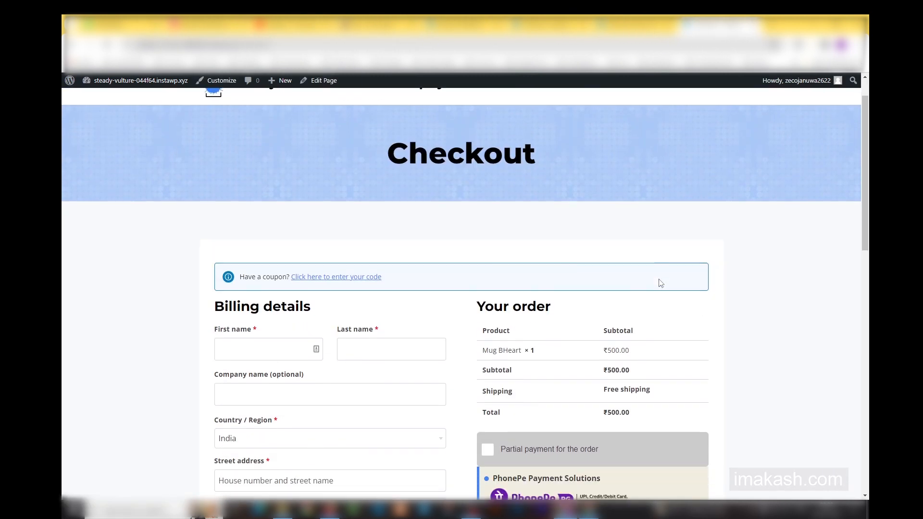
left_click_drag(482, 346, 542, 347)
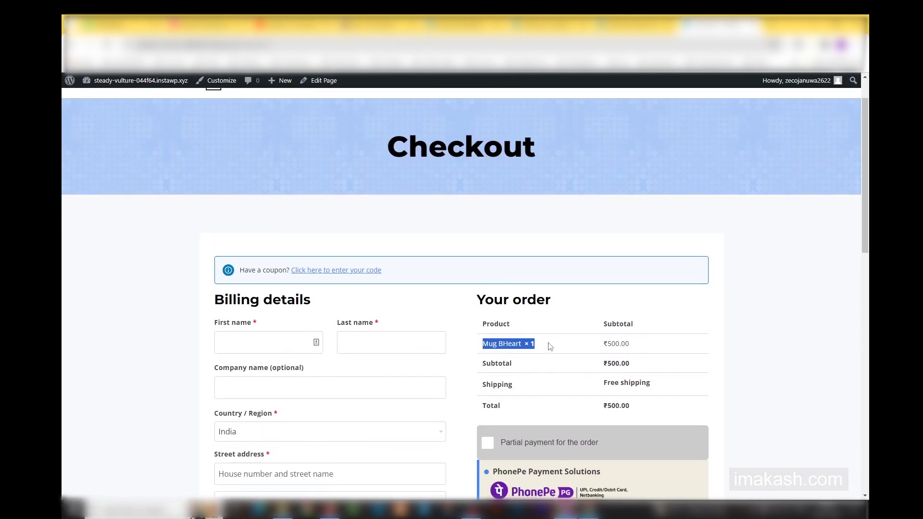
scroll(550, 346, "down", 4)
left_click(548, 217)
scroll(775, 200, "up", 3)
scroll(862, 223, "down", 5)
scroll(581, 274, "up", 6)
scroll(414, 293, "down", 3)
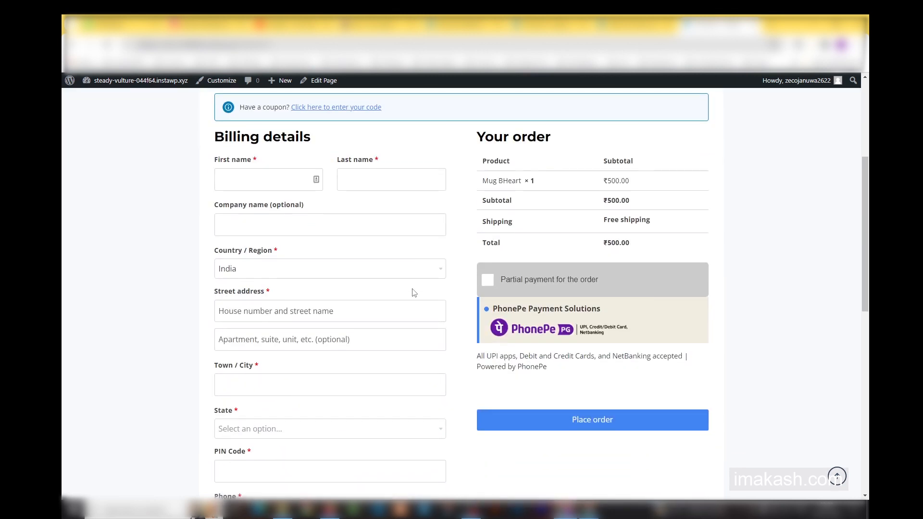
Fill in the customer's first name, last name, street address and town in the checkout billing details.
left_click(295, 181)
type("Akash")
left_click(392, 175)
type("A")
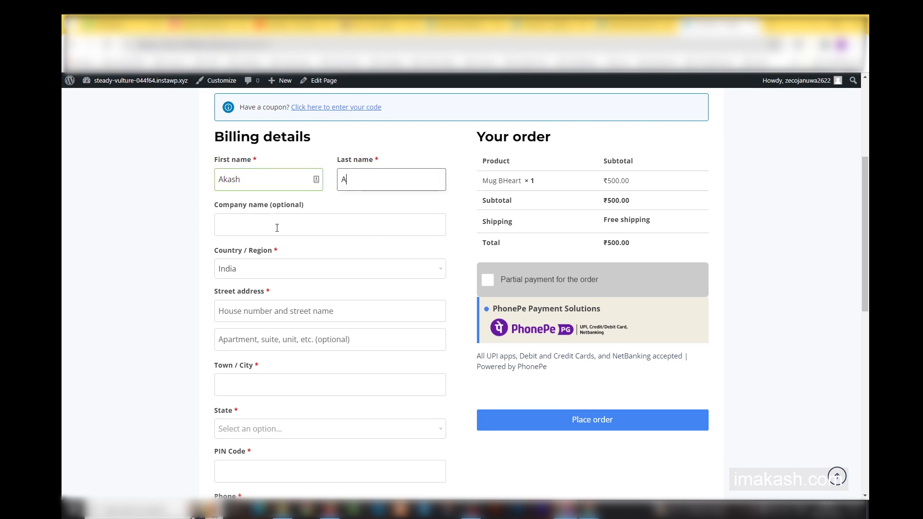
scroll(277, 228, "down", 3)
left_click(257, 164)
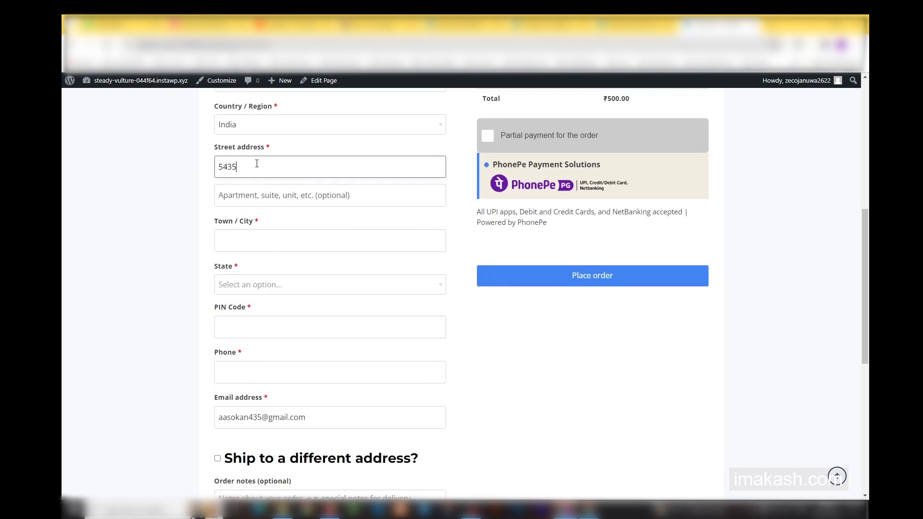
left_click(254, 244)
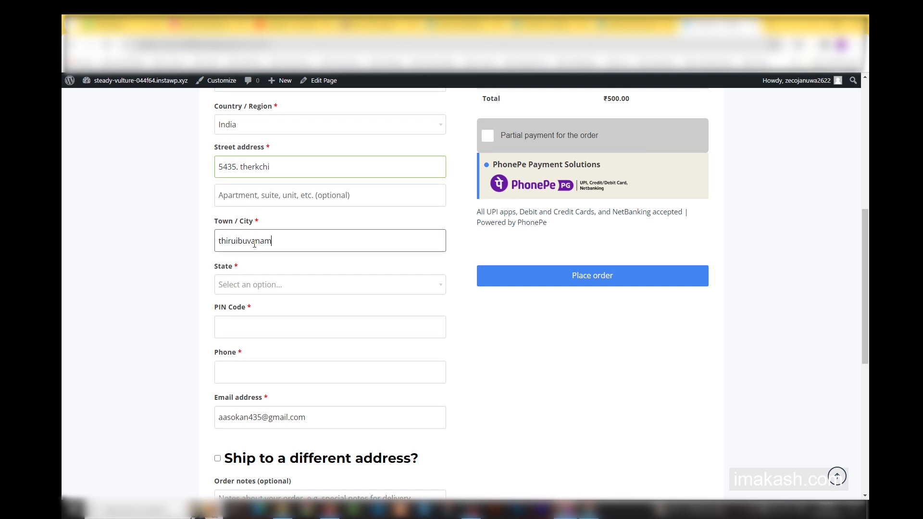
Choose the customer's state and enter the phone number in the billing details.
left_click(253, 284)
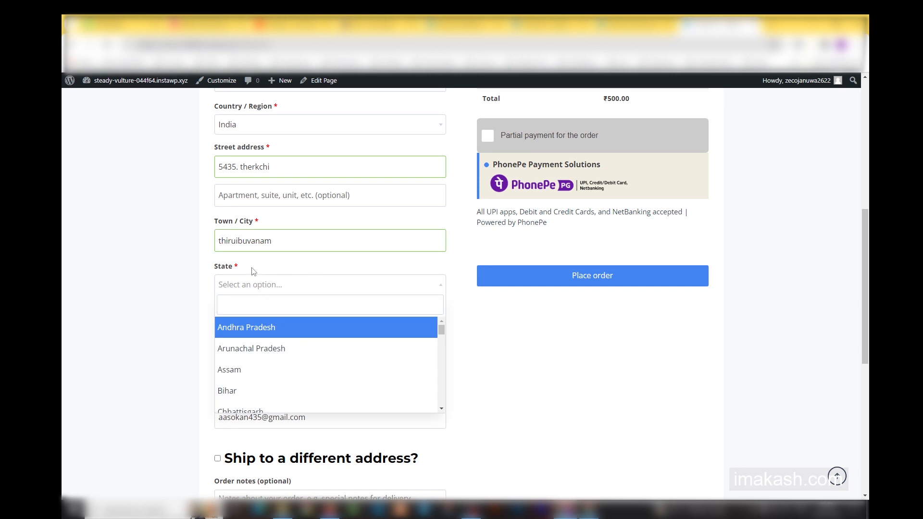
type("tamil")
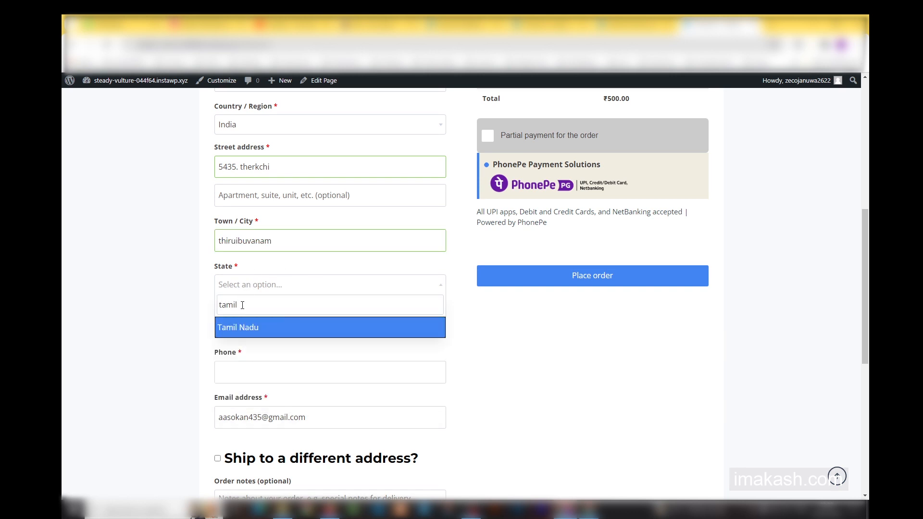
left_click(244, 335)
left_click(245, 378)
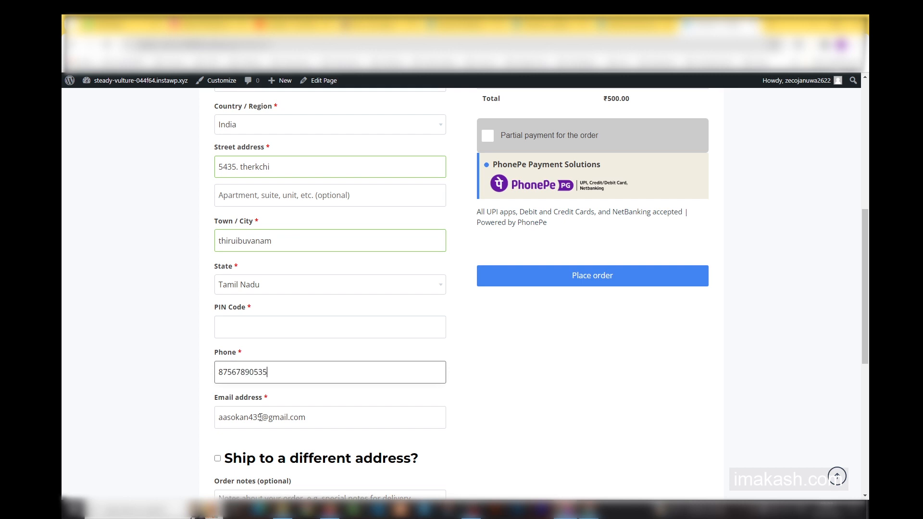
scroll(269, 337, "down", 3)
scroll(651, 357, "up", 10)
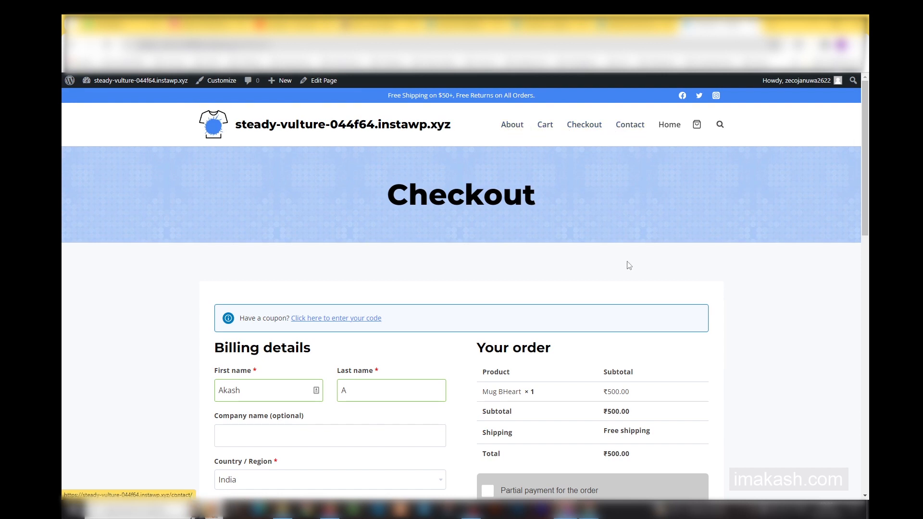
Go back to the cart, update the Mug BHeart quantity to 2 and proceed to checkout.
left_click(63, 47)
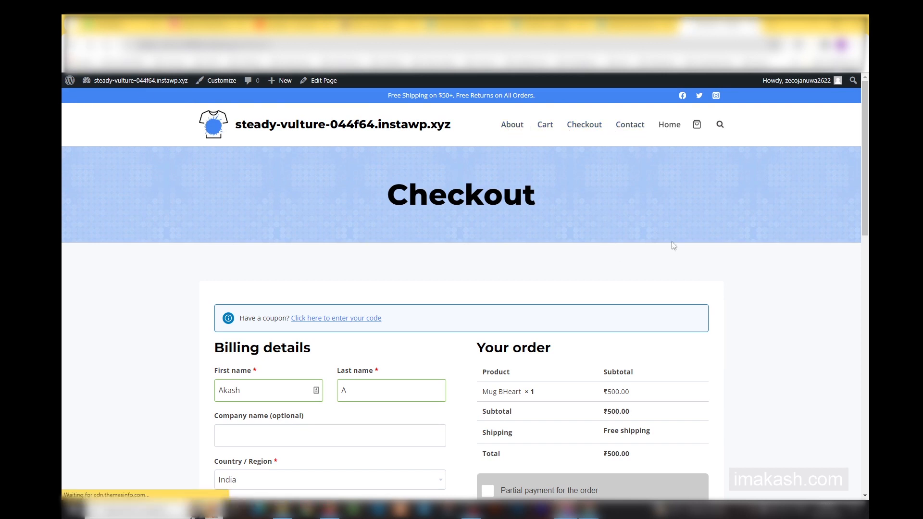
scroll(309, 241, "down", 4)
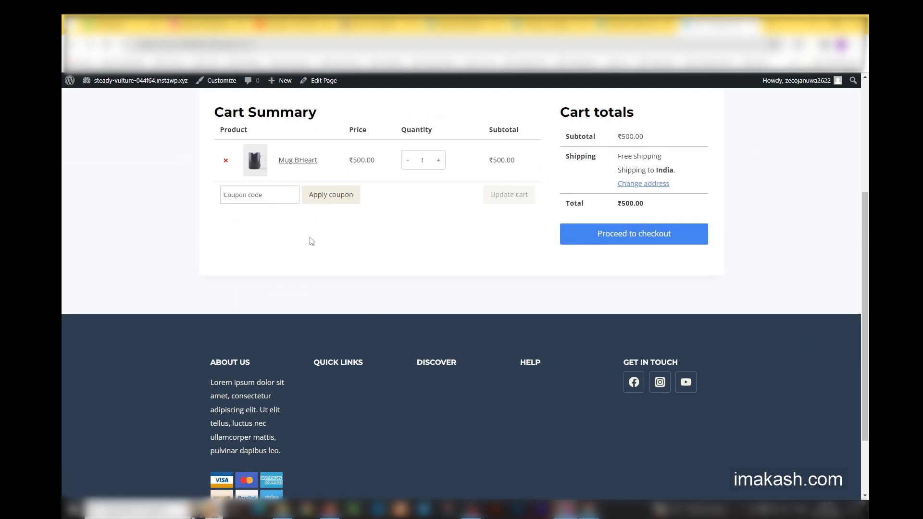
left_click(439, 160)
scroll(466, 289, "up", 2)
left_click(529, 294)
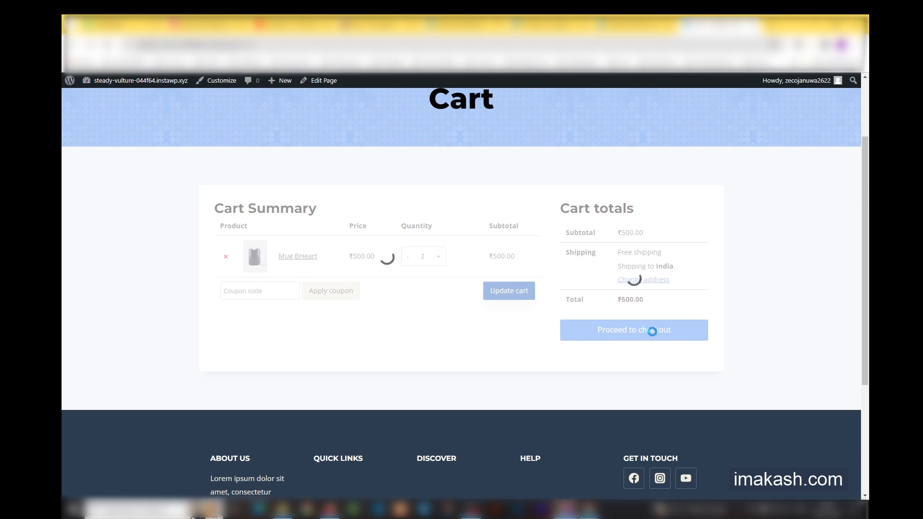
left_click(643, 286)
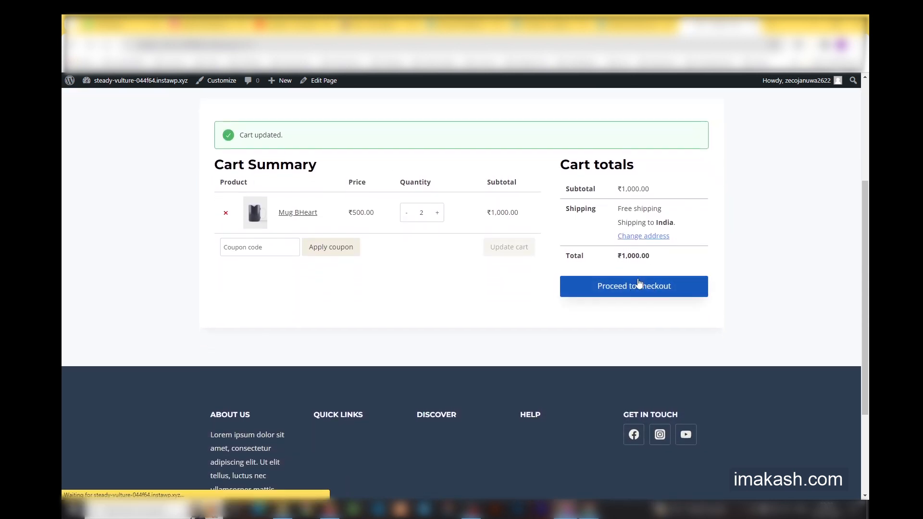
scroll(404, 335, "down", 3)
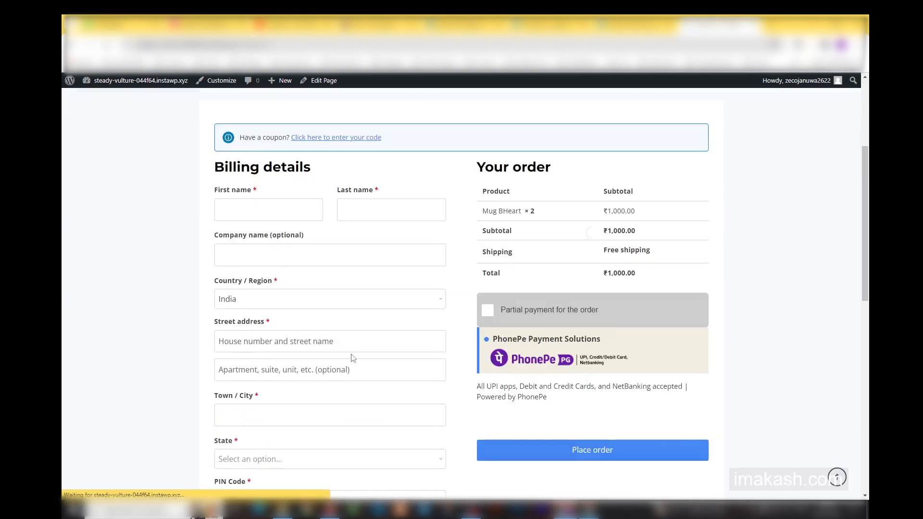
Fill in the customer's first name and last name in the checkout billing details.
left_click(298, 252)
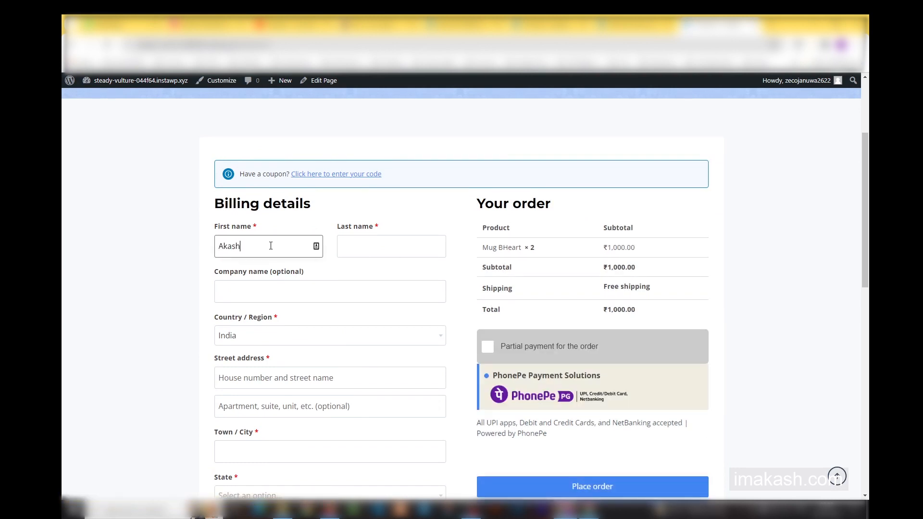
left_click(382, 250)
type("A")
scroll(260, 256, "down", 2)
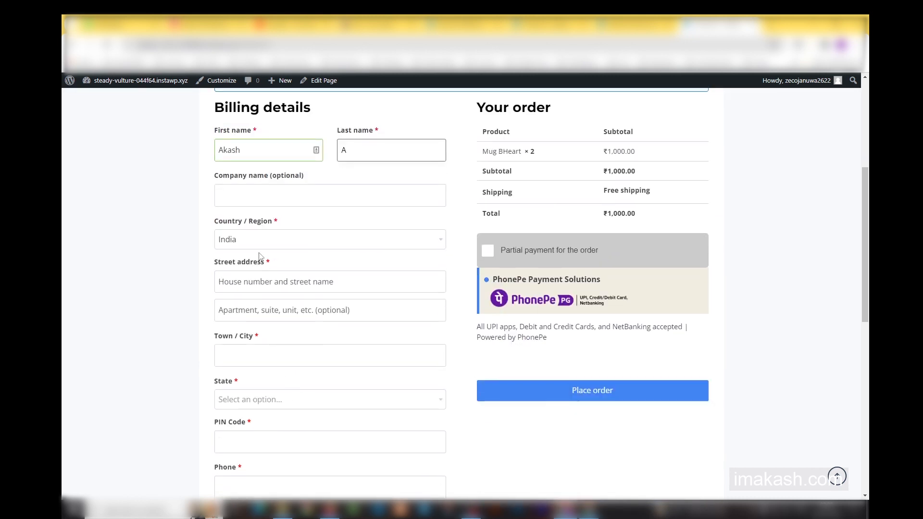
Enter the customer's street address, correct its house number, and fill in the town.
left_click(259, 279)
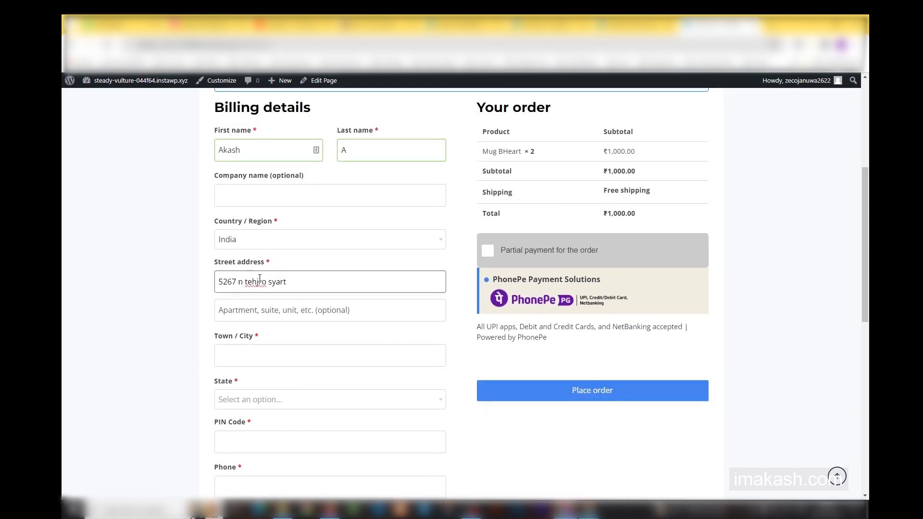
left_click(236, 280)
key("BackSpace")
left_click(241, 310)
left_click(244, 358)
type("thyik")
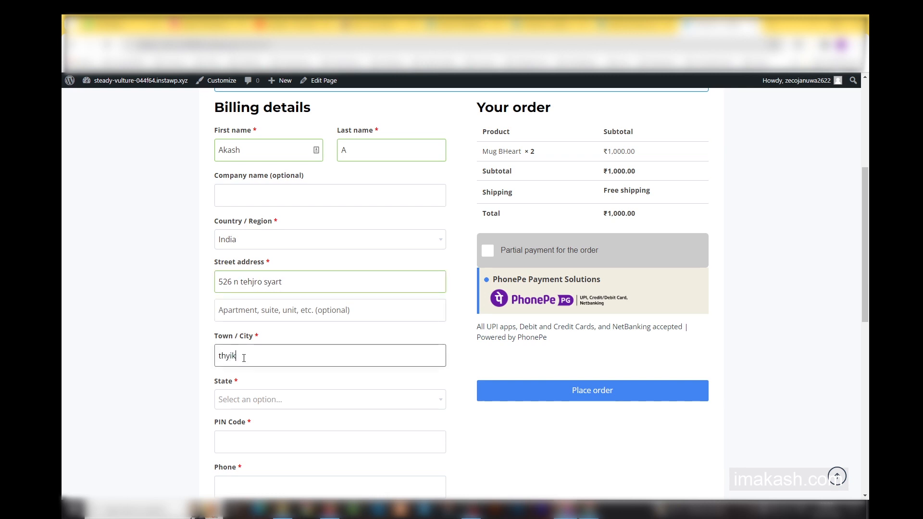
type("hnfgn")
Choose the customer's state and enter the postal PIN code and phone number in the billing details.
scroll(274, 358, "down", 2)
left_click(271, 308)
type("ta")
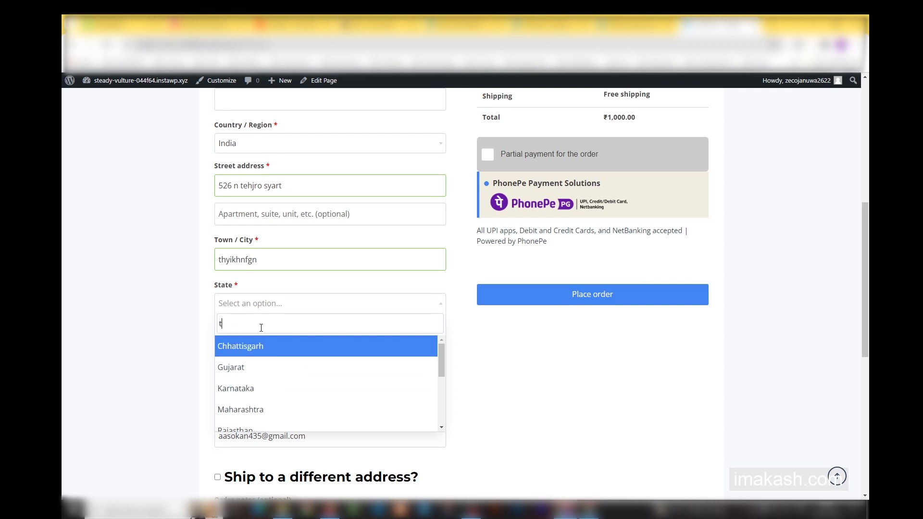
left_click(261, 366)
left_click(256, 400)
type("61210")
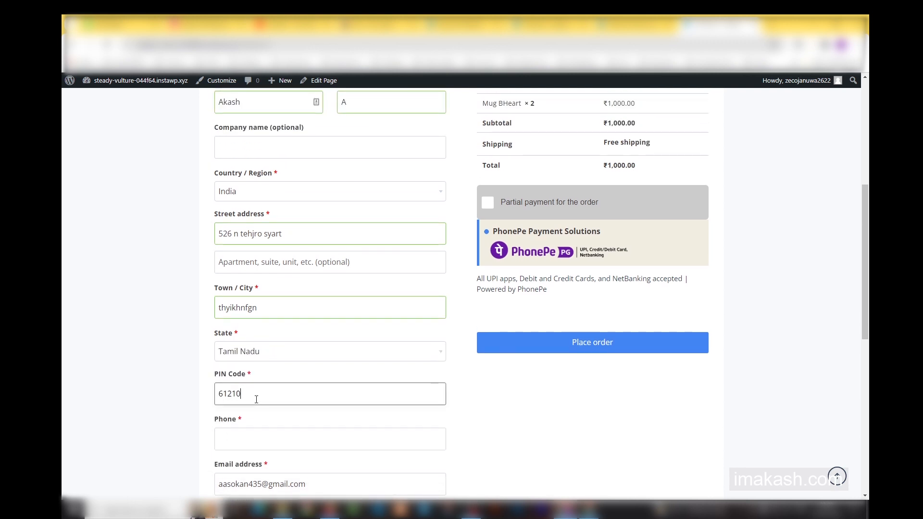
type("3")
scroll(257, 399, "down", 2)
left_click(256, 337)
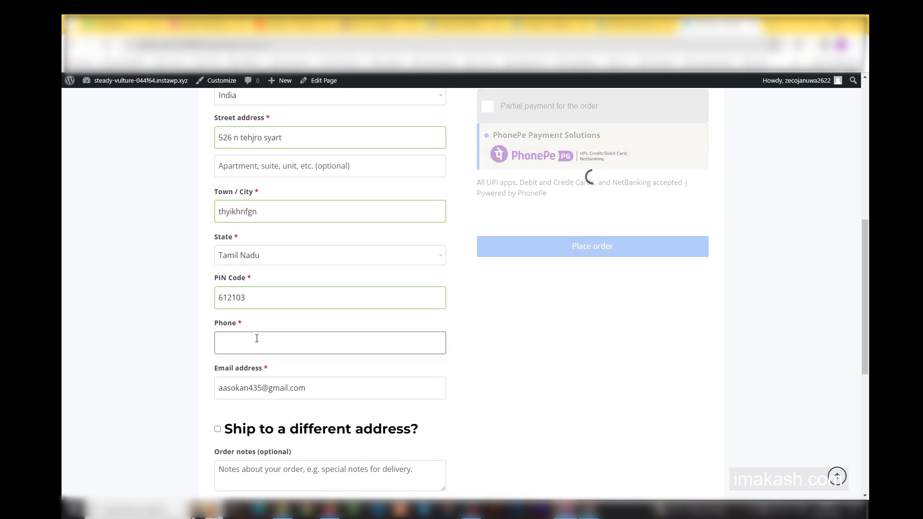
Review the order total and the partial payment option in the order summary.
left_click(606, 361)
scroll(604, 295, "up", 3)
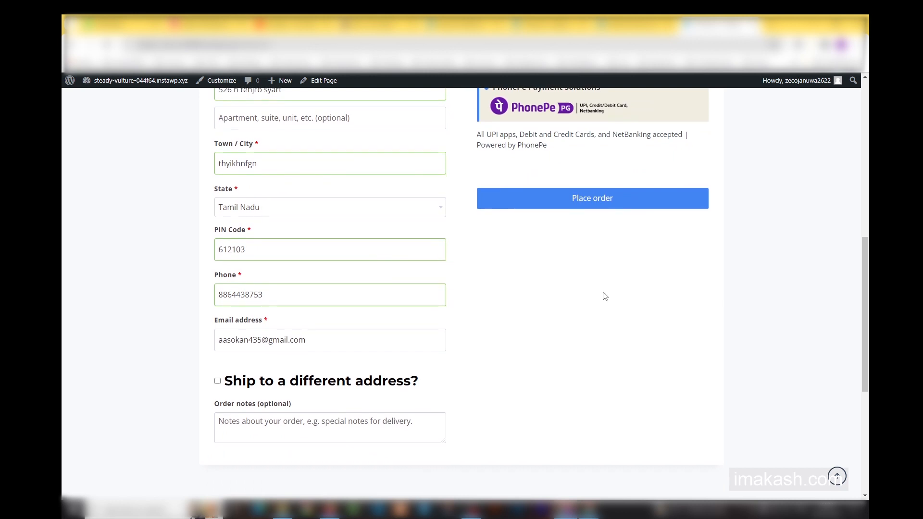
scroll(712, 323, "up", 2)
left_click_drag(598, 273, 619, 299)
left_click(490, 292)
left_click_drag(476, 291, 652, 288)
left_click(540, 319)
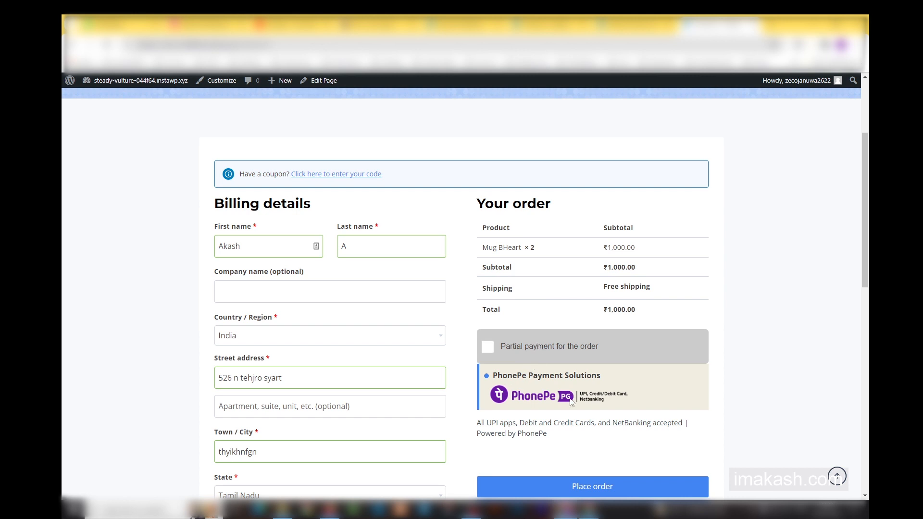
Enable partial payment for the order and check the To Pay and Due Payment amounts.
scroll(596, 405, "down", 1)
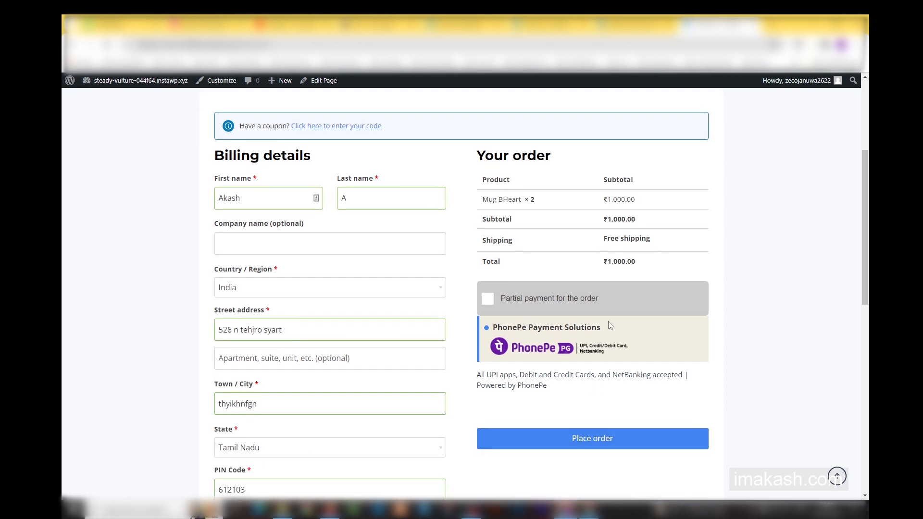
left_click(537, 302)
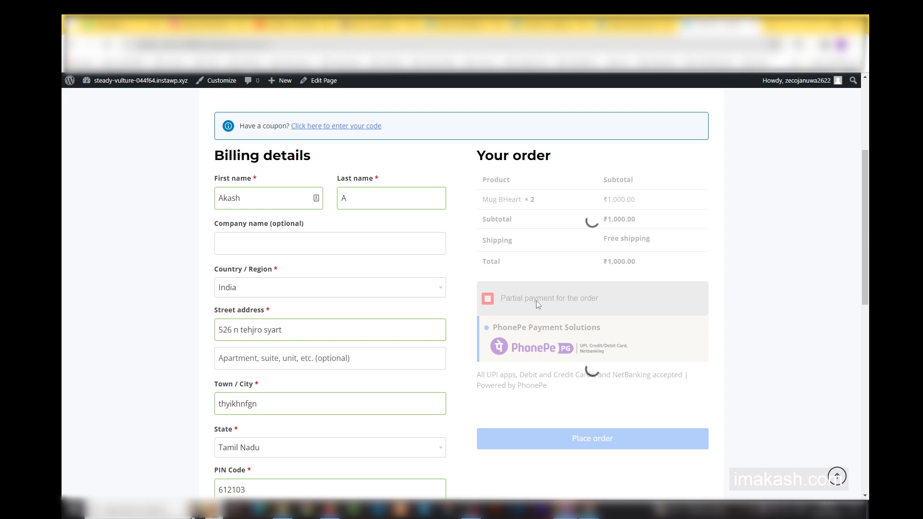
left_click_drag(593, 277, 713, 298)
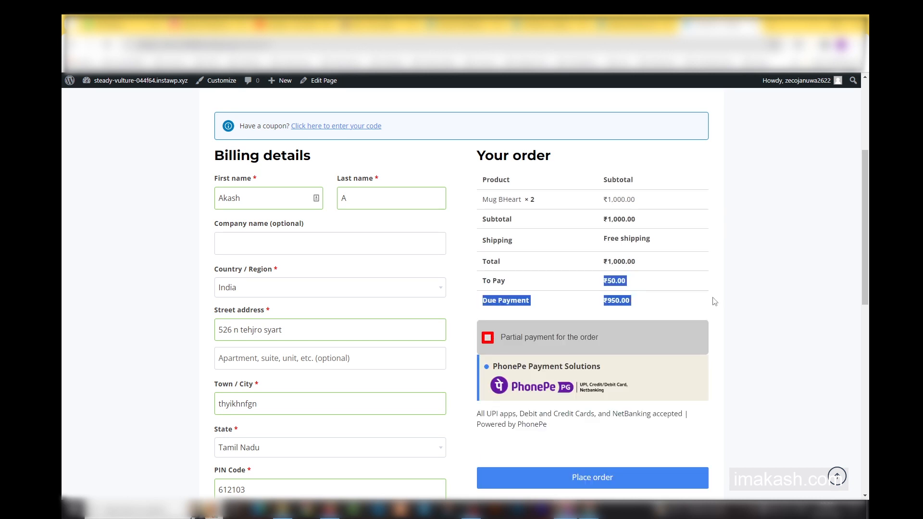
left_click(717, 300)
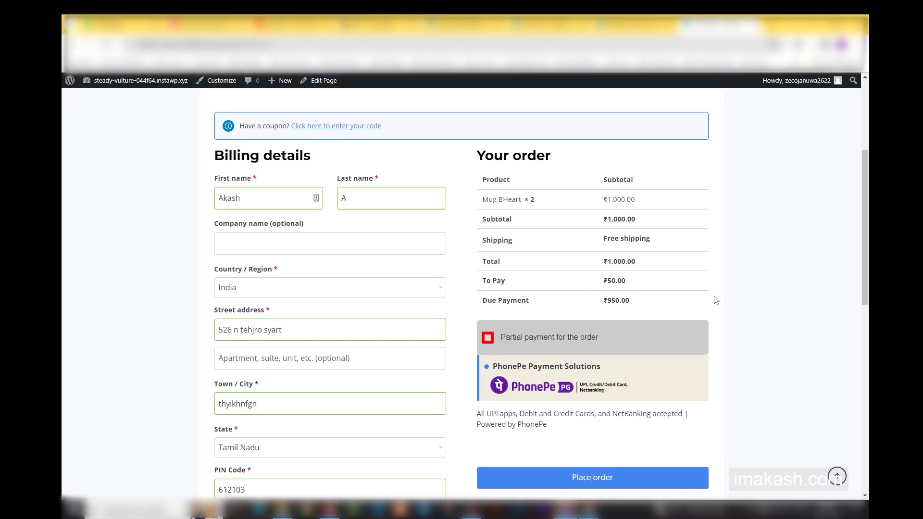
Place the partial payment order and read the transaction notice on the order details page.
left_click(617, 476)
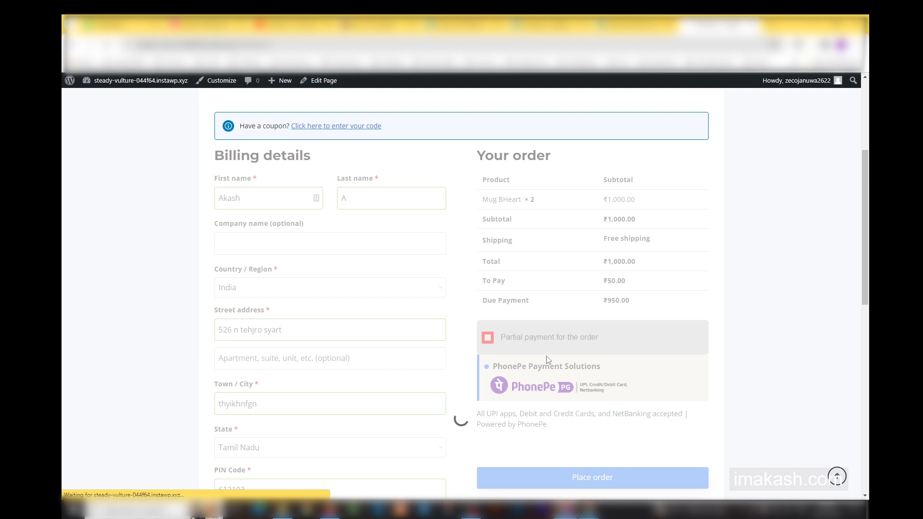
scroll(577, 344, "down", 1)
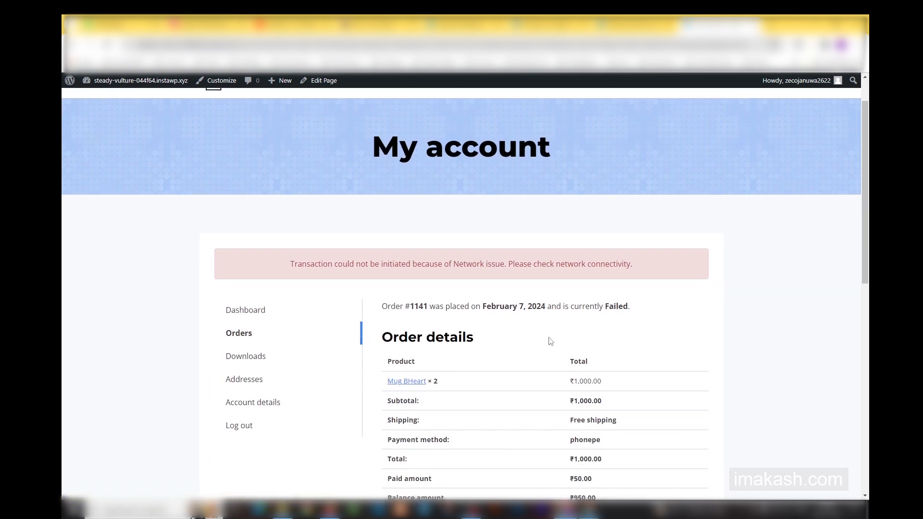
left_click_drag(302, 264, 655, 275)
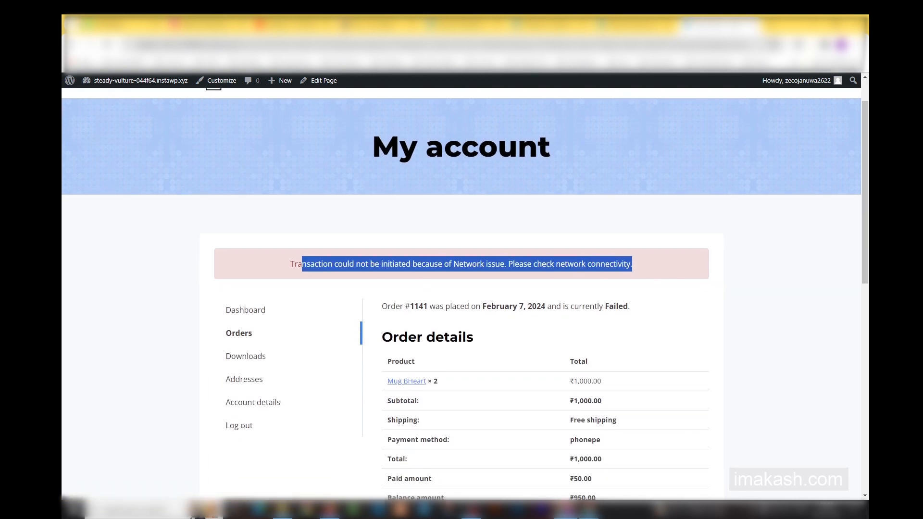
Return to the checkout page and examine the To Pay and Due Payment rows in the order summary.
left_click(72, 45)
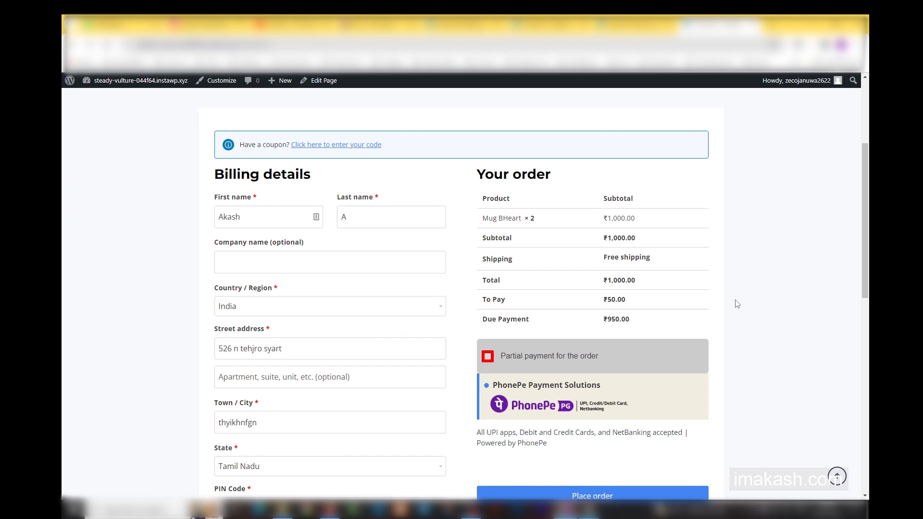
scroll(590, 310, "down", 4)
scroll(594, 311, "up", 2)
scroll(625, 324, "up", 2)
left_click_drag(502, 300, 709, 314)
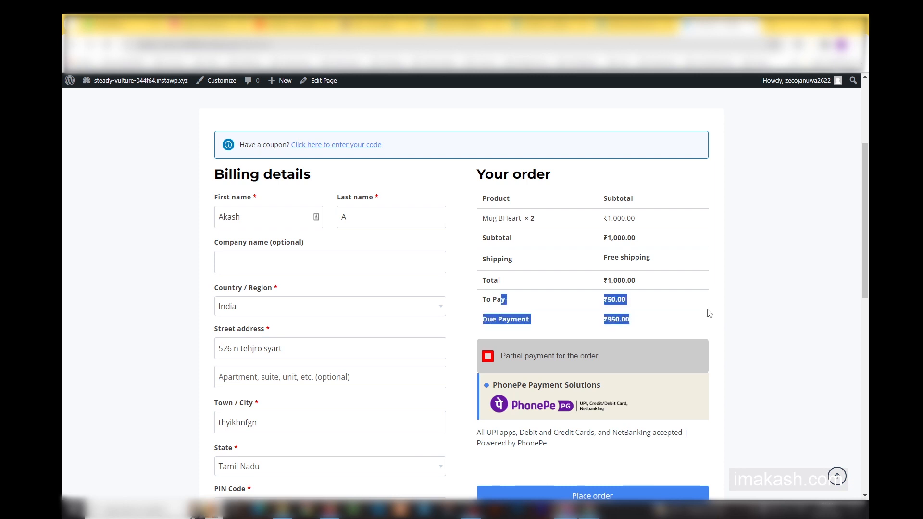
left_click_drag(481, 300, 668, 340)
left_click(670, 340)
scroll(669, 331, "down", 3)
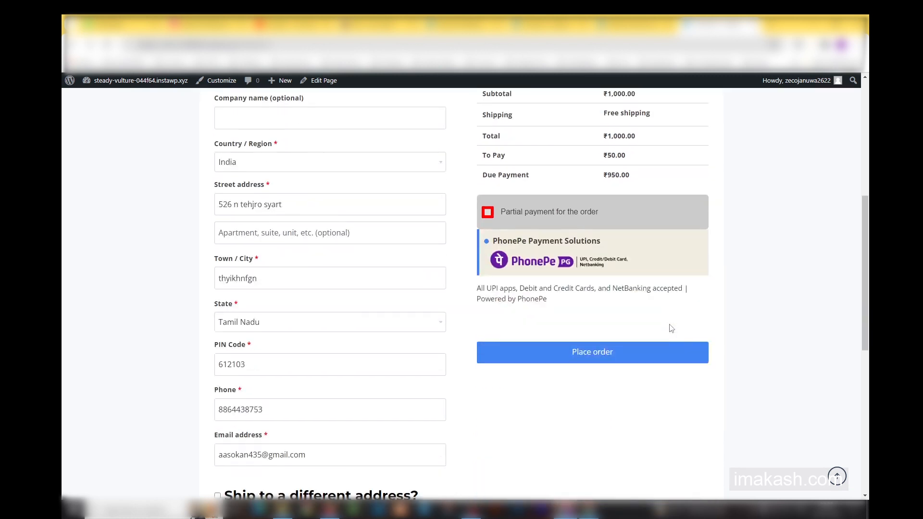
Examine the shipping row of the order summary alongside the partial payment amounts.
scroll(669, 327, "up", 3)
scroll(556, 263, "down", 1)
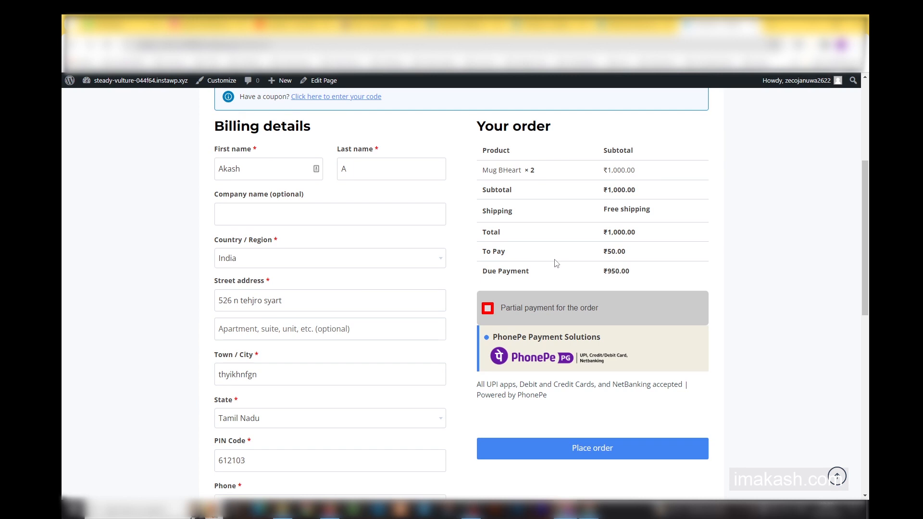
scroll(555, 264, "up", 1)
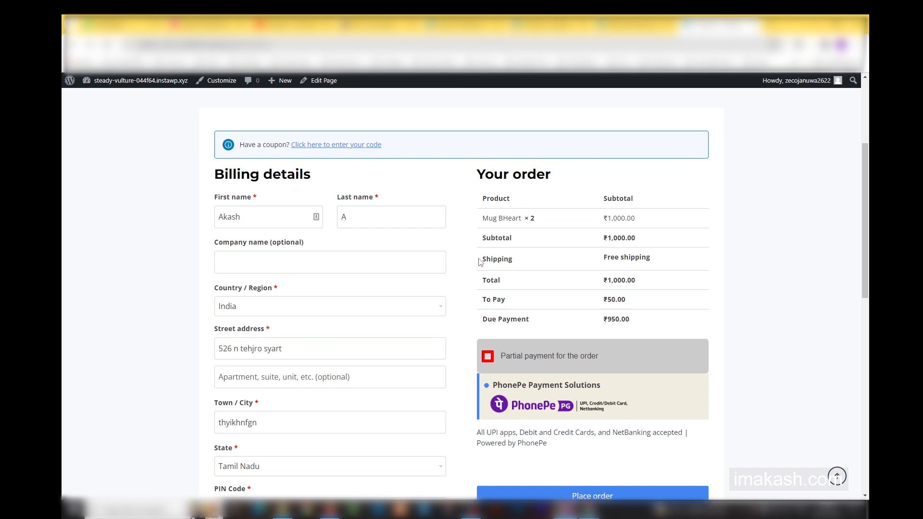
left_click_drag(480, 262, 769, 268)
triple_click(653, 258)
mouse_move(653, 258)
left_mouse_down()
mouse_move(500, 256)
mouse_move(645, 256)
left_mouse_up()
left_click(489, 256)
left_click(642, 258)
Switch to the creator's YouTube channel, browse the posts on the matching Instagram profile, and return to the channel.
left_click(294, 24)
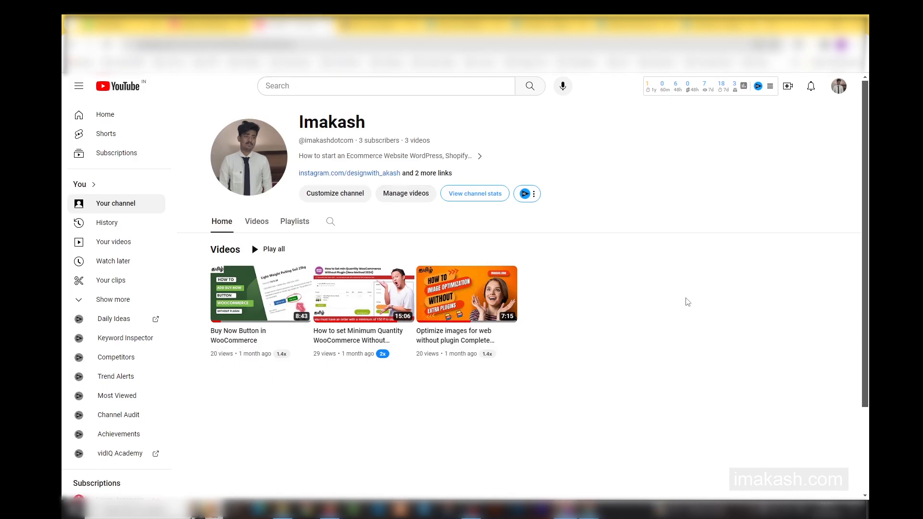
left_click(207, 24)
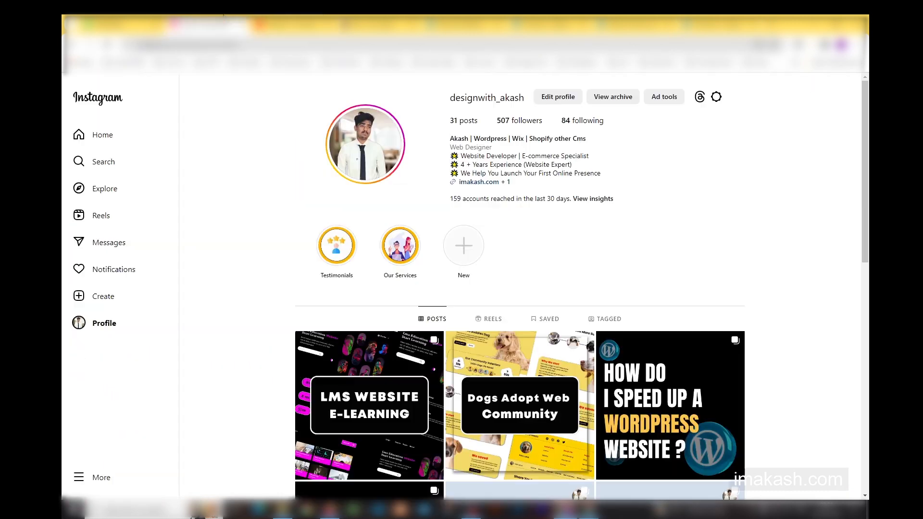
left_click_drag(496, 121, 545, 123)
left_click(673, 194)
scroll(673, 195, "down", 3)
scroll(756, 325, "down", 9)
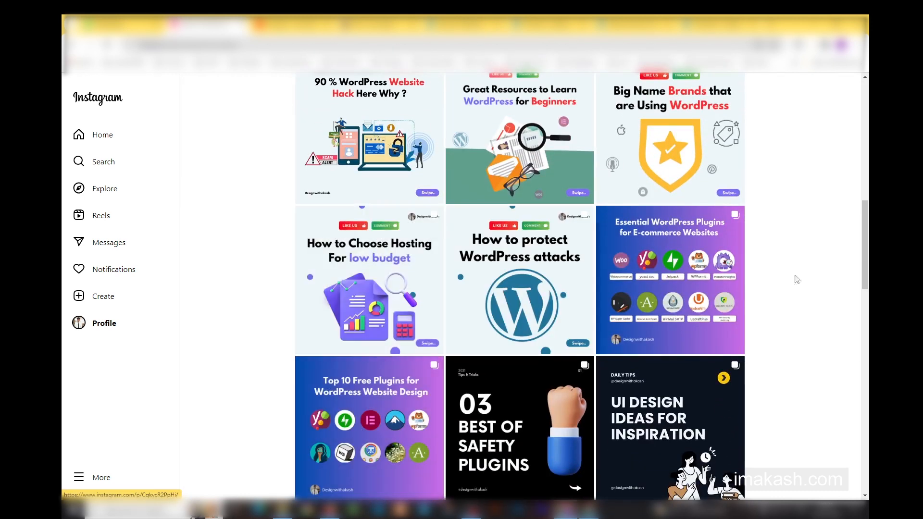
scroll(793, 276, "up", 12)
left_click(301, 24)
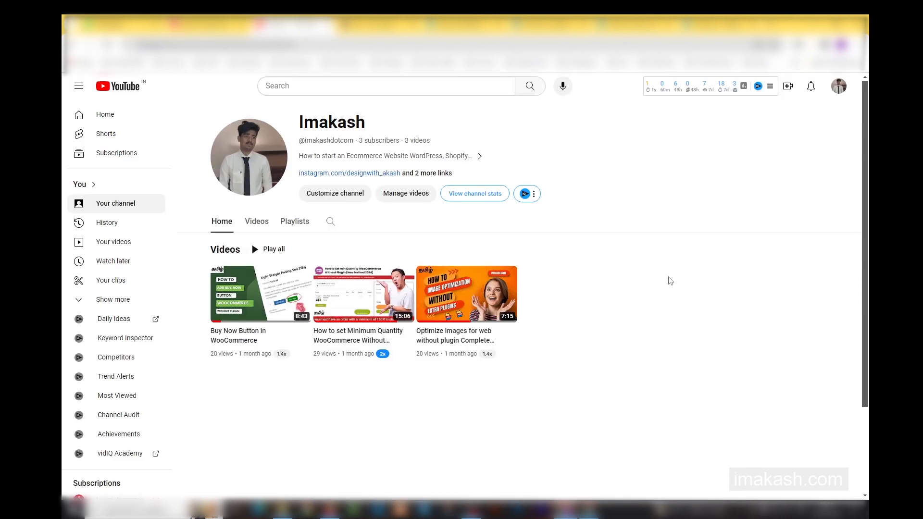